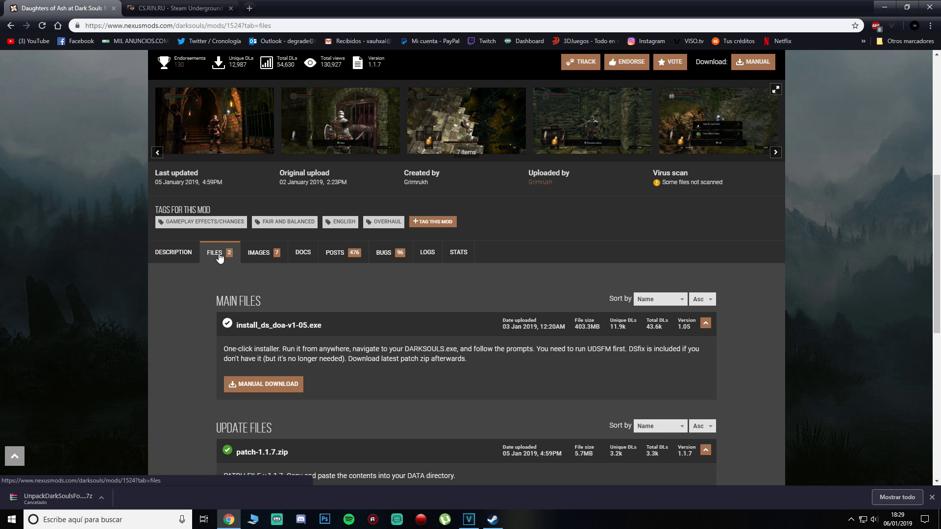
# - Start the manual download of the main file install_ds_doa-v1-05.exe and cancel it
pyautogui.scroll(-3, 235, 249)
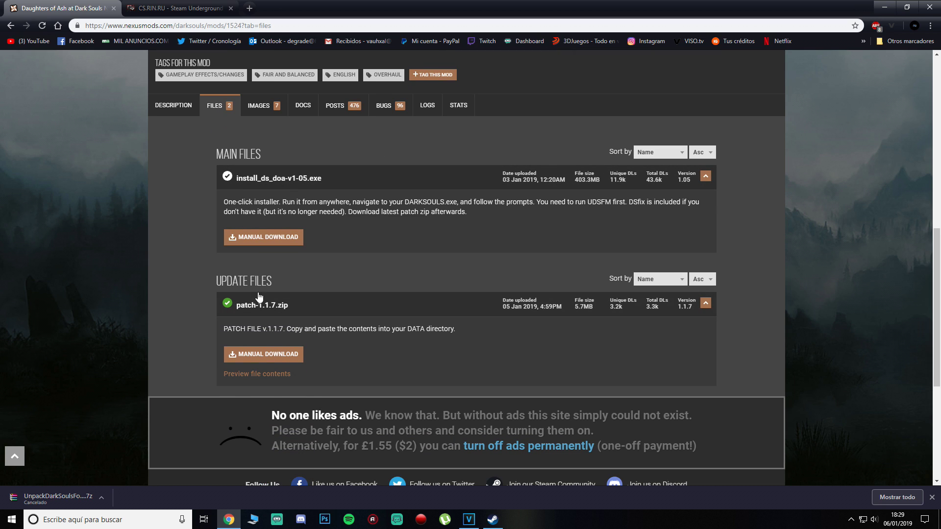
pyautogui.click(284, 239)
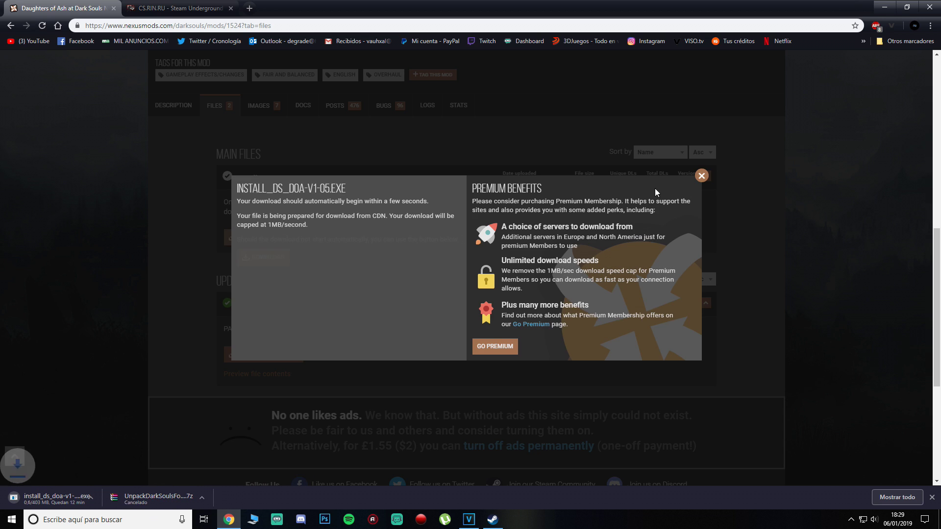
pyautogui.click(154, 453)
pyautogui.click(101, 497)
pyautogui.click(112, 479)
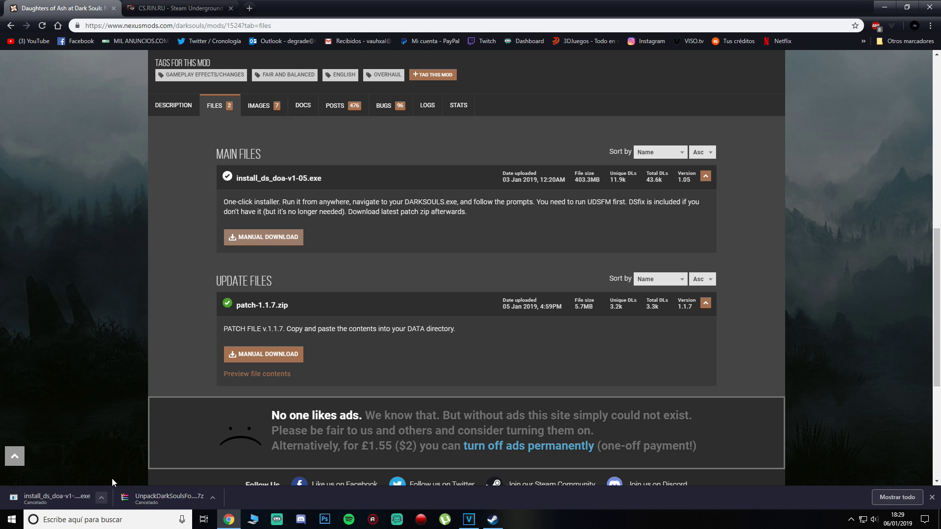
# - Start the manual download of the update file patch-1.1.7.zip, cancel it and dismiss the download message
pyautogui.scroll(-2, 343, 319)
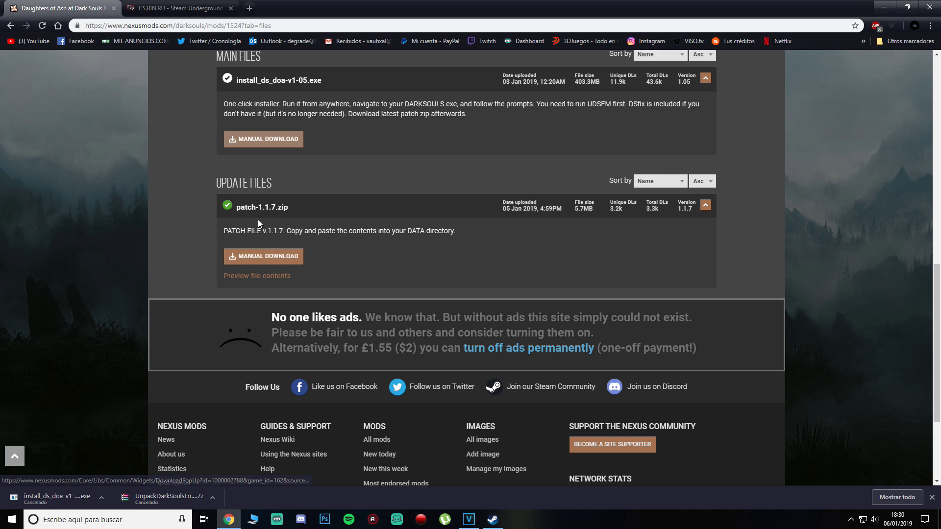
pyautogui.click(274, 252)
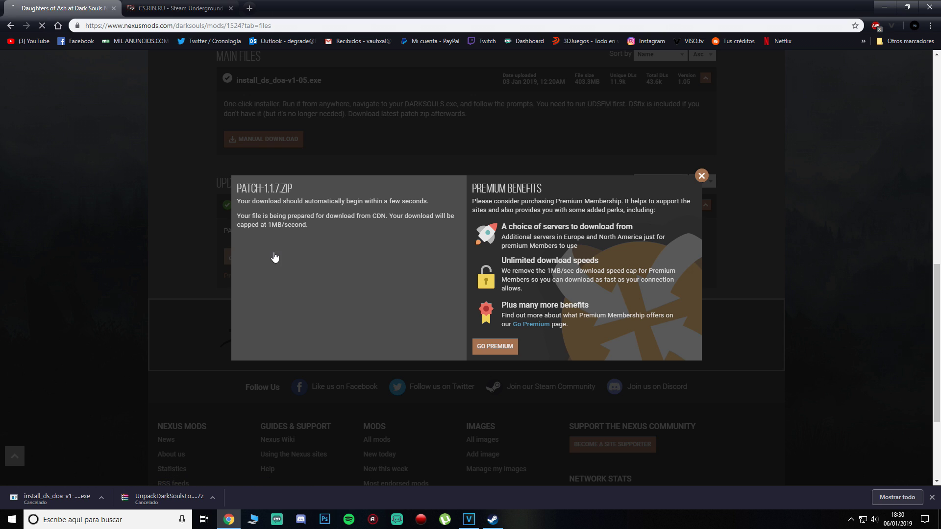
pyautogui.click(103, 498)
pyautogui.click(123, 483)
pyautogui.click(701, 176)
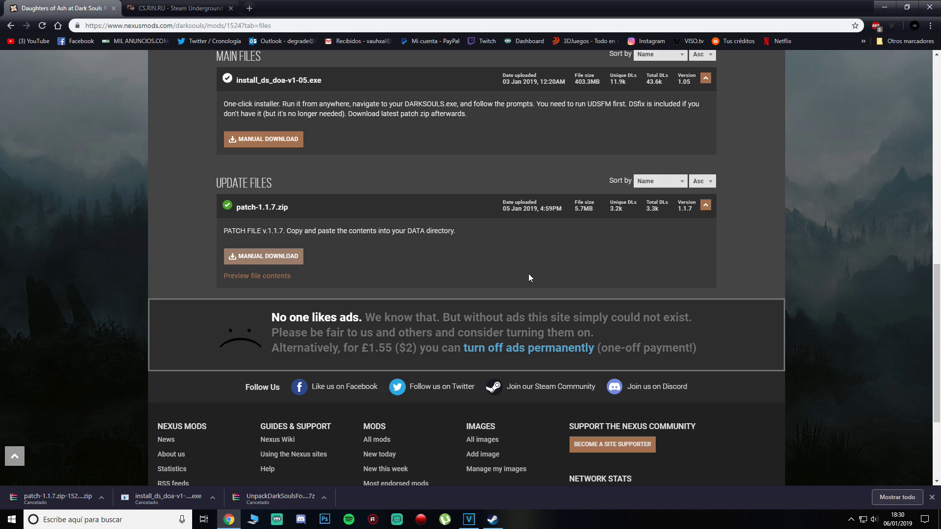
# - Return to the mod's description and examine the unpacker, installer and patch files on the desktop
pyautogui.scroll(6, 528, 273)
pyautogui.click(180, 306)
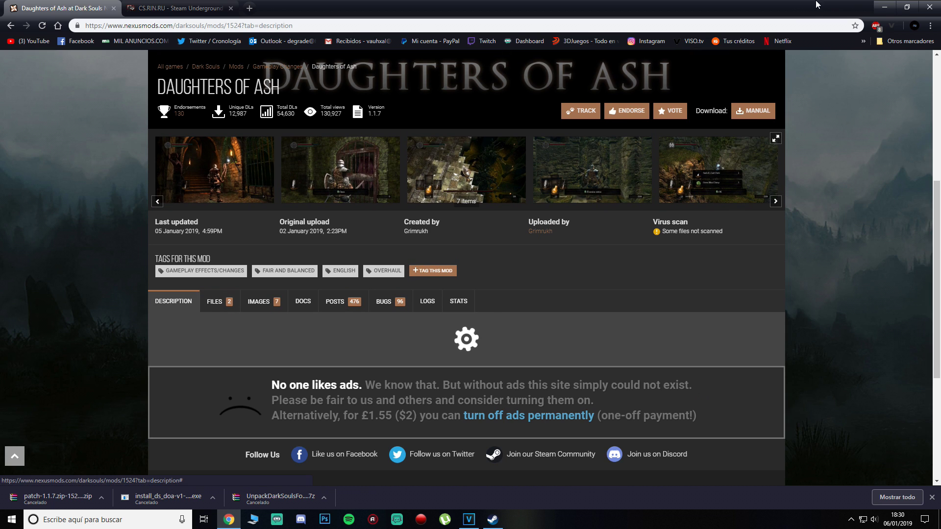
pyautogui.click(885, 7)
pyautogui.click(447, 112)
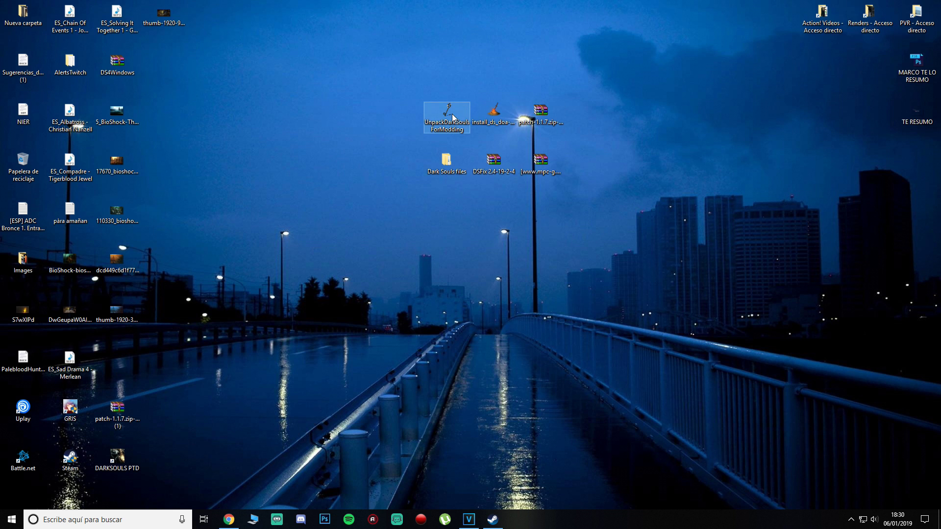
pyautogui.click(492, 114)
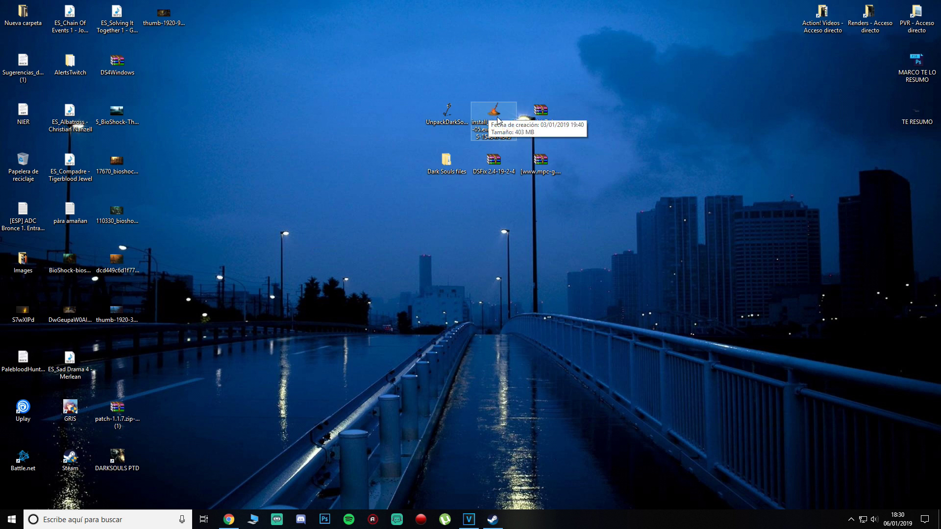
pyautogui.click(548, 123)
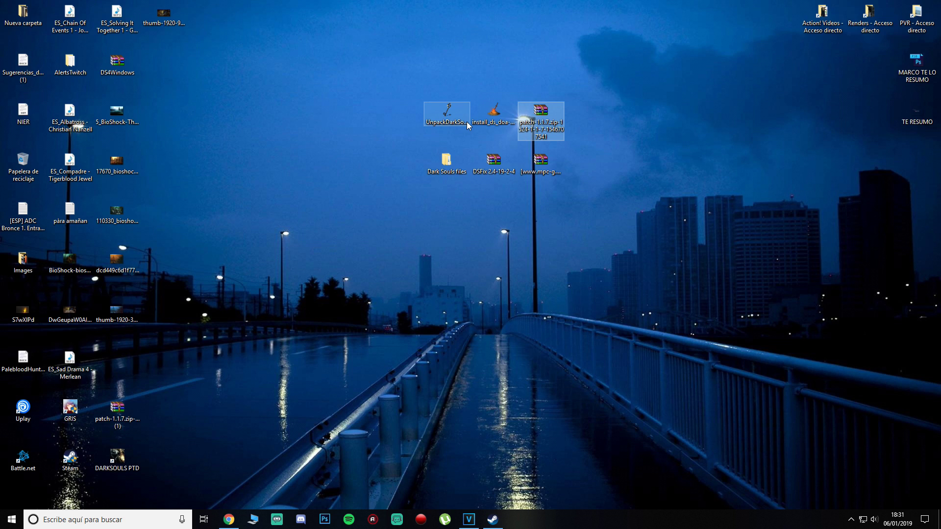
pyautogui.click(486, 78)
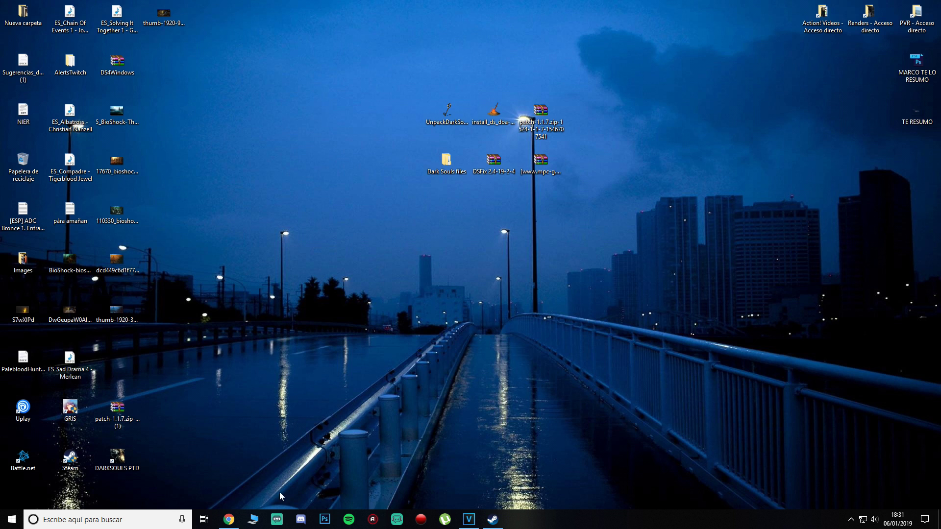
# - Switch to the CS.RIN.RU forum in Chrome and search it for "dark souls prepare"
pyautogui.click(228, 522)
pyautogui.click(216, 8)
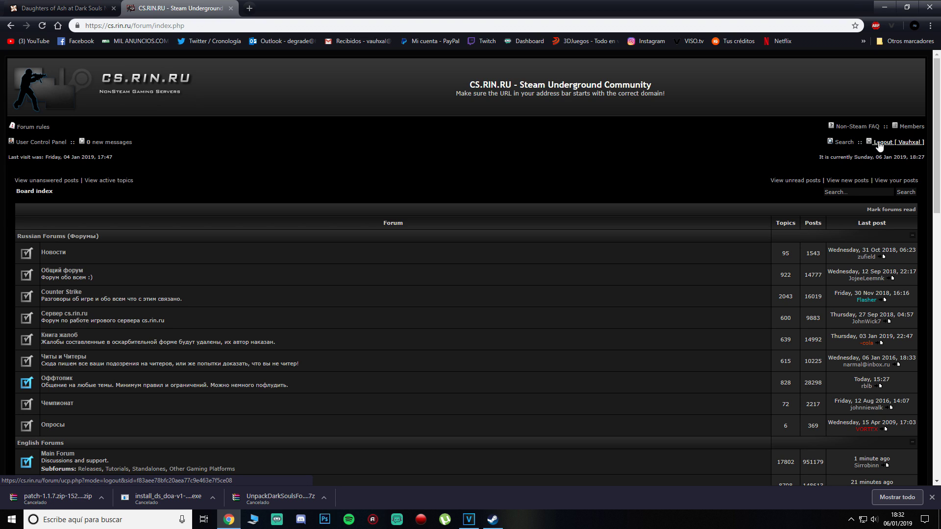
pyautogui.click(840, 191)
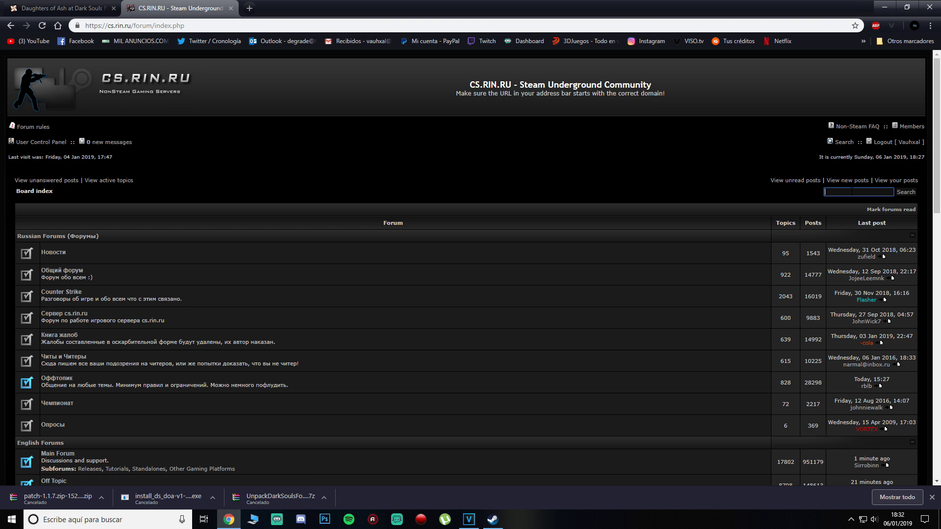
pyautogui.write('dark souls prepare')
pyautogui.press('Return')
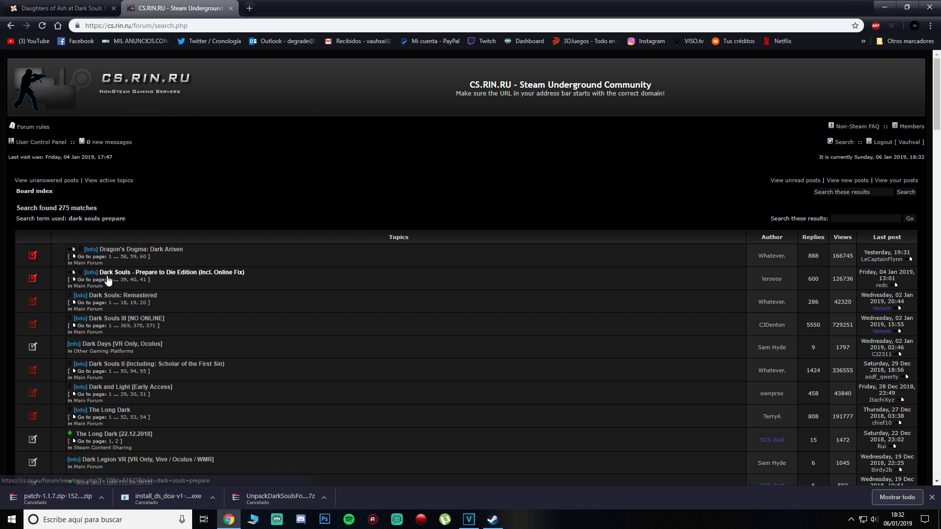
# - Open the "Dark Souls - Prepare to Die Edition (Incl. Online Fix)" thread and expand its Game Files section
pyautogui.click(228, 274)
pyautogui.scroll(-3, 311, 238)
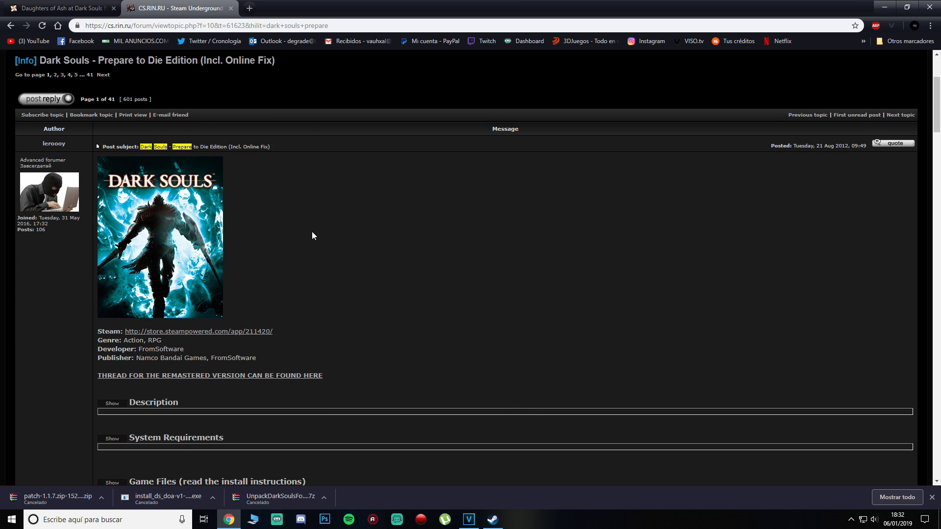
pyautogui.scroll(-2, 328, 270)
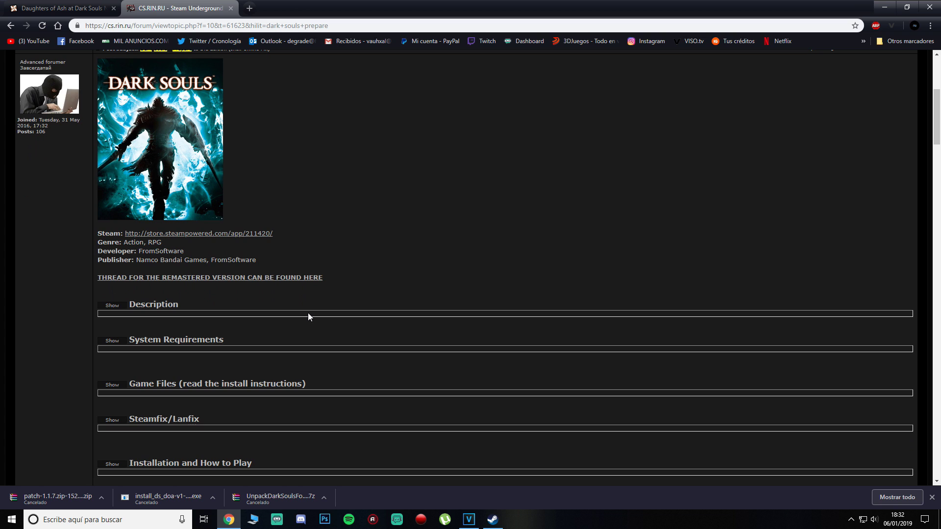
pyautogui.scroll(-2, 391, 266)
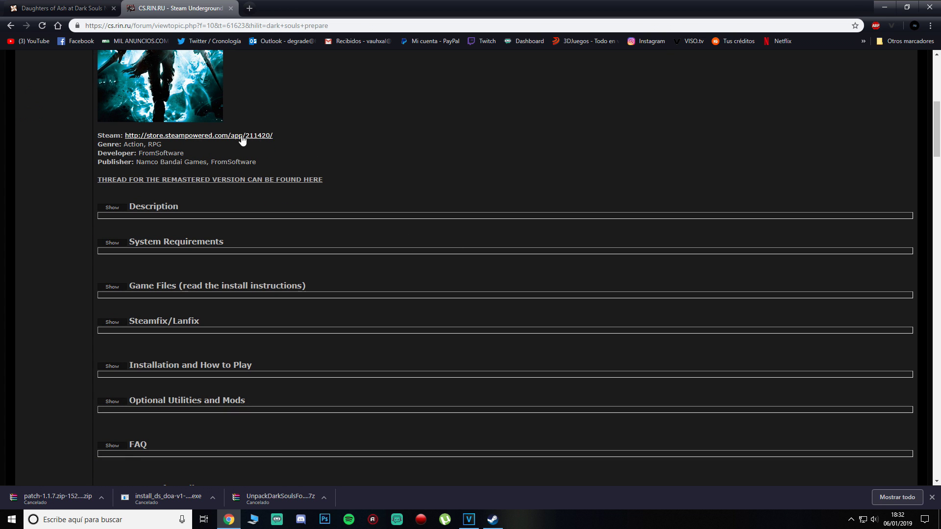
pyautogui.click(113, 287)
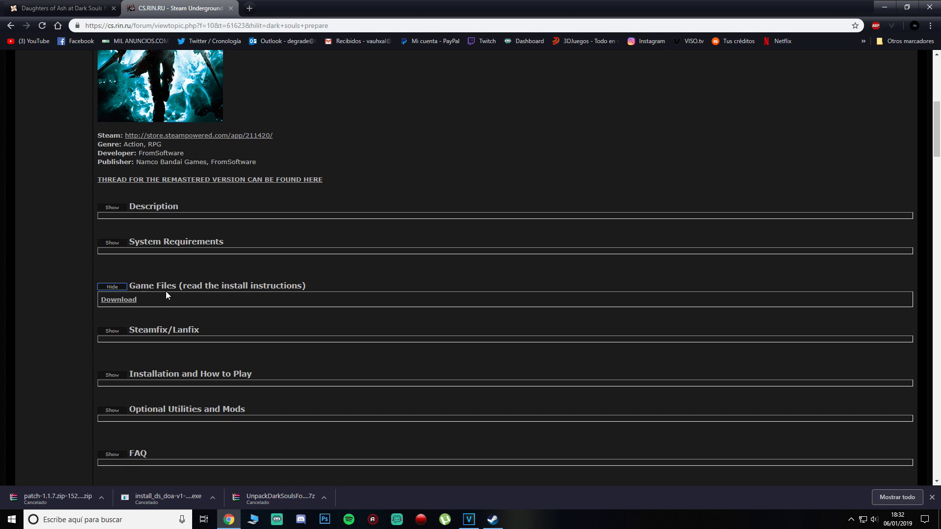
# - View the MEGA page of the Game Files download link in a separate tab and close it
pyautogui.middleClick(126, 307)
pyautogui.click(294, 8)
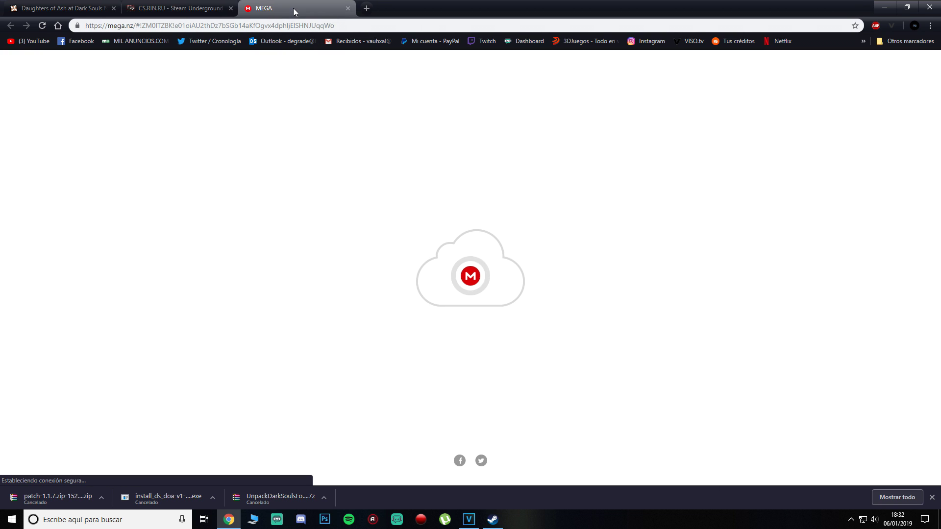
pyautogui.click(348, 8)
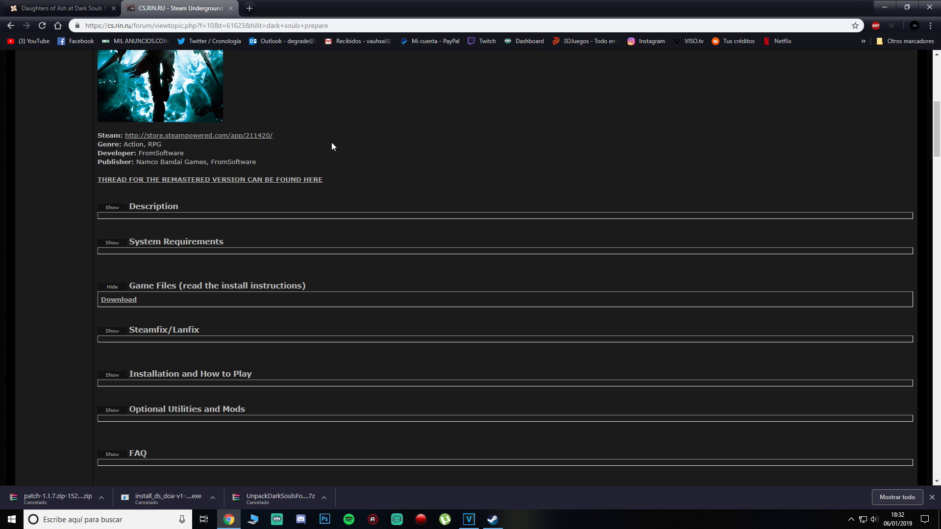
# - Examine the contents of the Dark Souls files folder on the desktop and close it
pyautogui.click(885, 7)
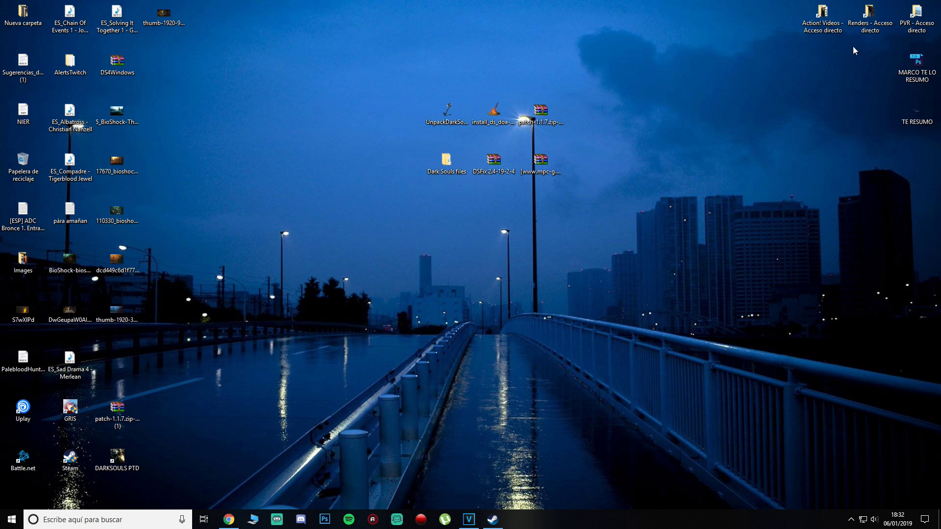
pyautogui.click(444, 162)
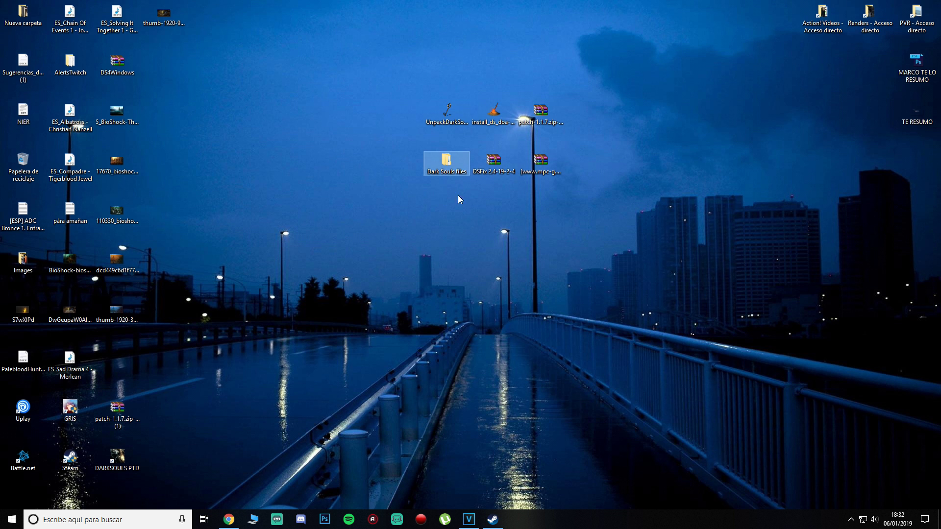
pyautogui.doubleClick(446, 162)
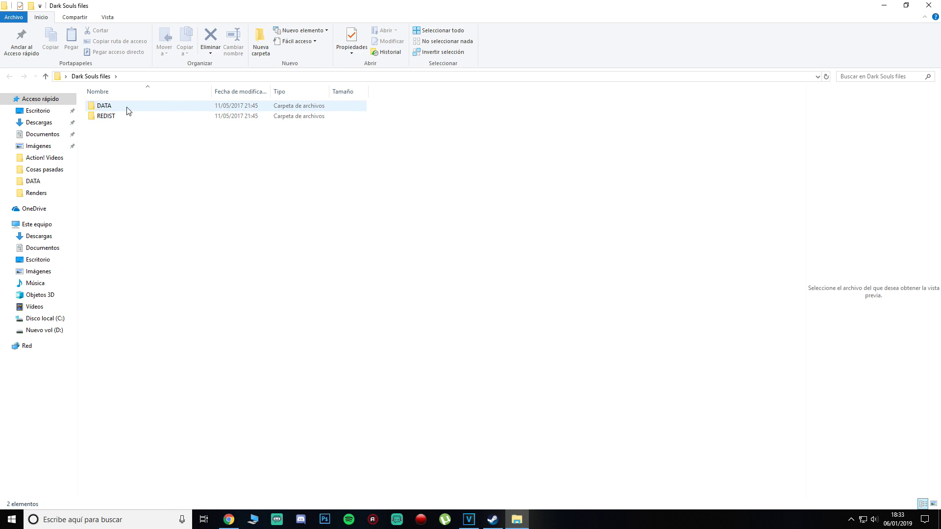
pyautogui.click(928, 5)
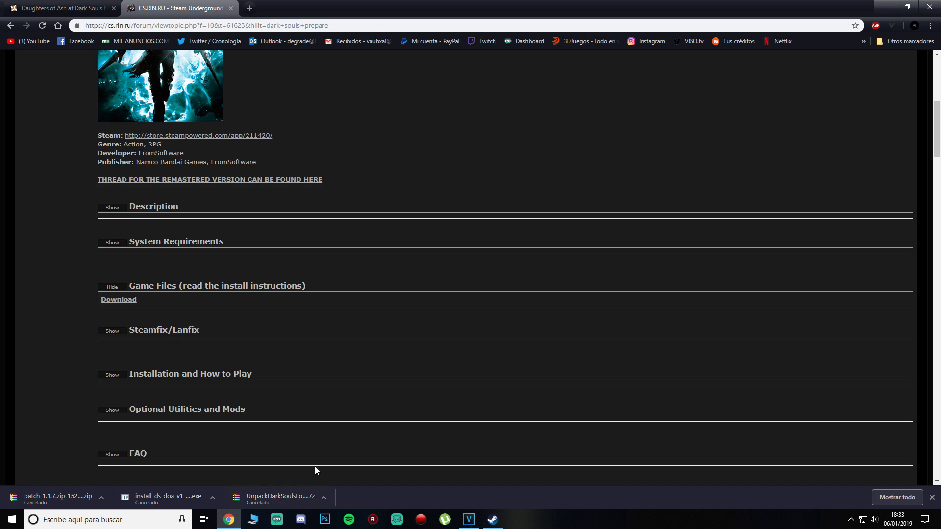
# - Expand the Steamfix/Lanfix section of the thread and open its download link in a separate tab
pyautogui.scroll(-2, 316, 465)
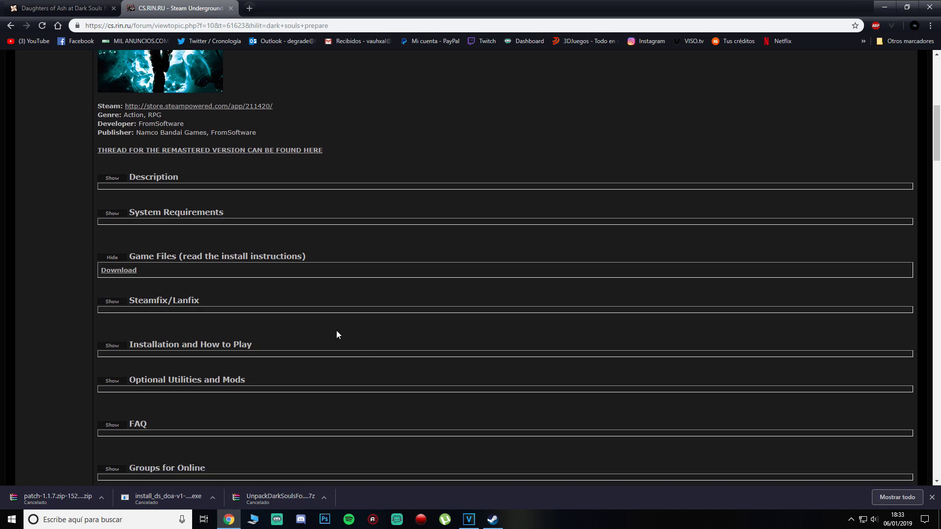
pyautogui.click(113, 233)
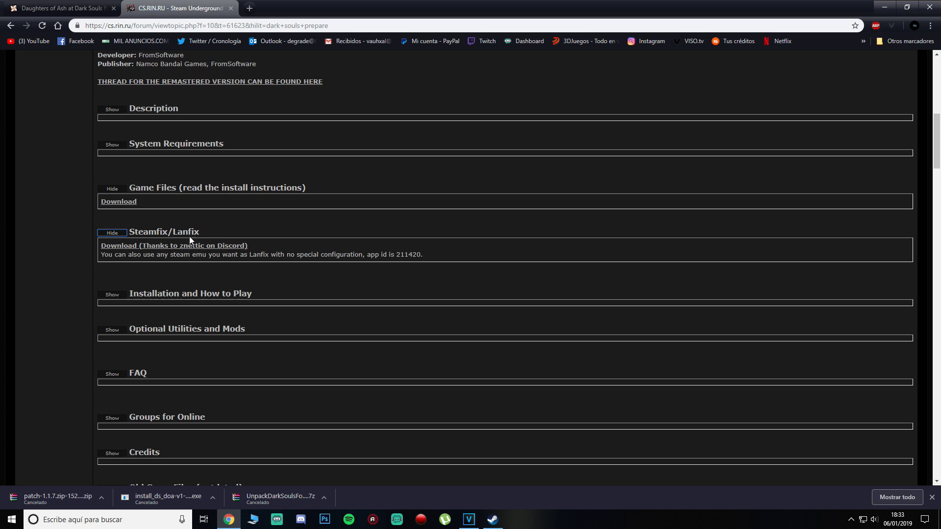
pyautogui.middleClick(166, 247)
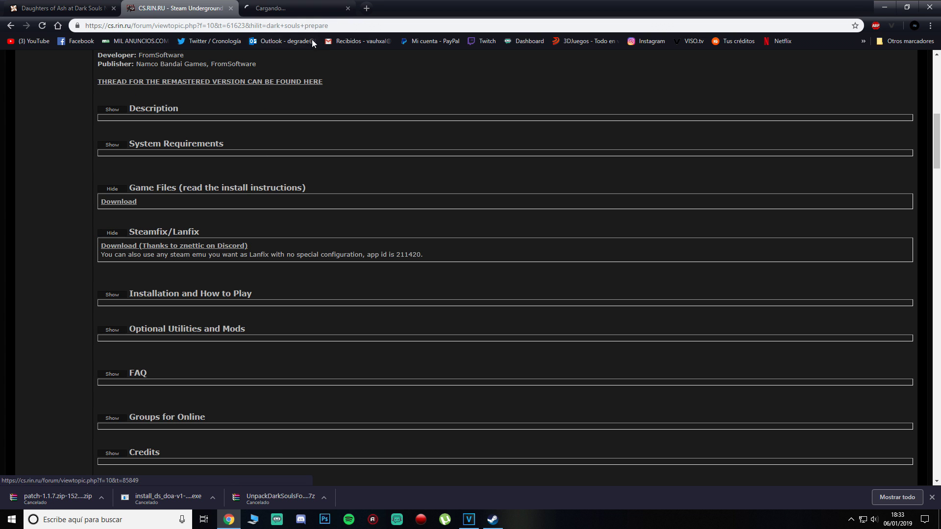
pyautogui.click(296, 9)
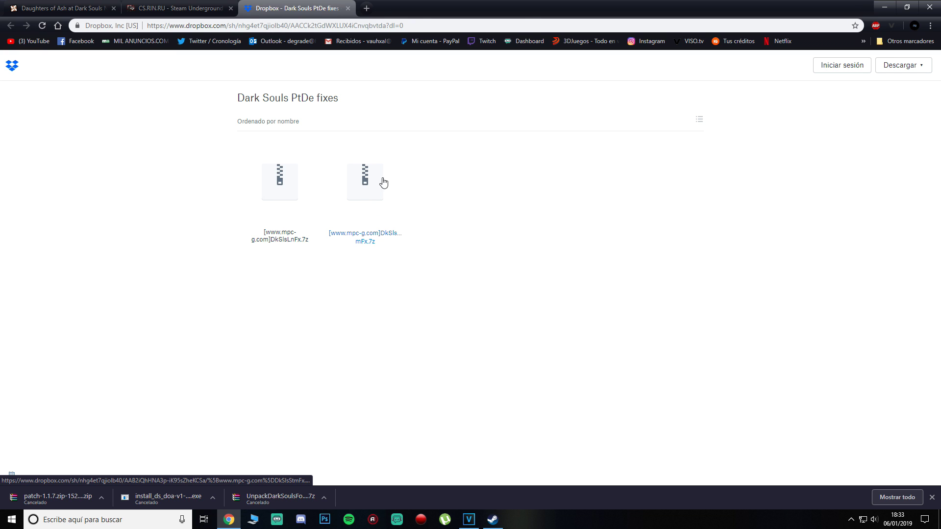
pyautogui.click(382, 183)
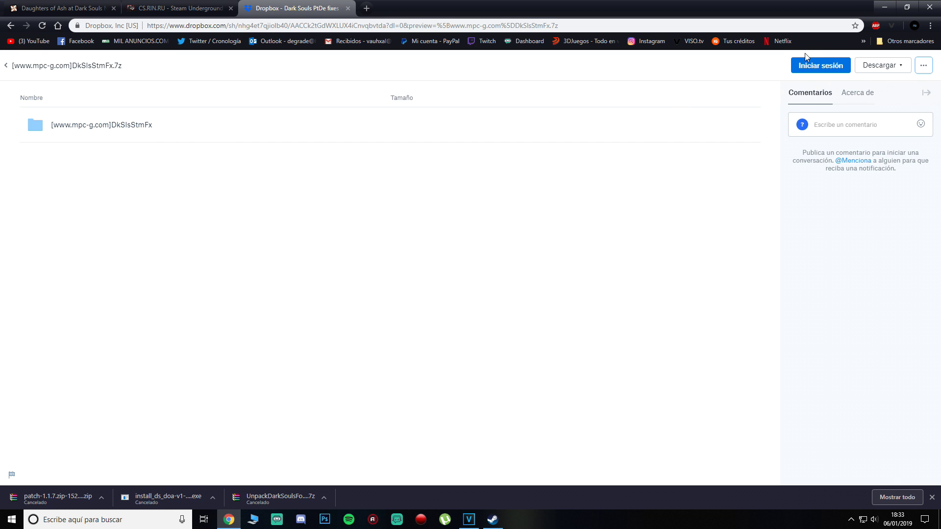
pyautogui.click(905, 66)
pyautogui.click(887, 92)
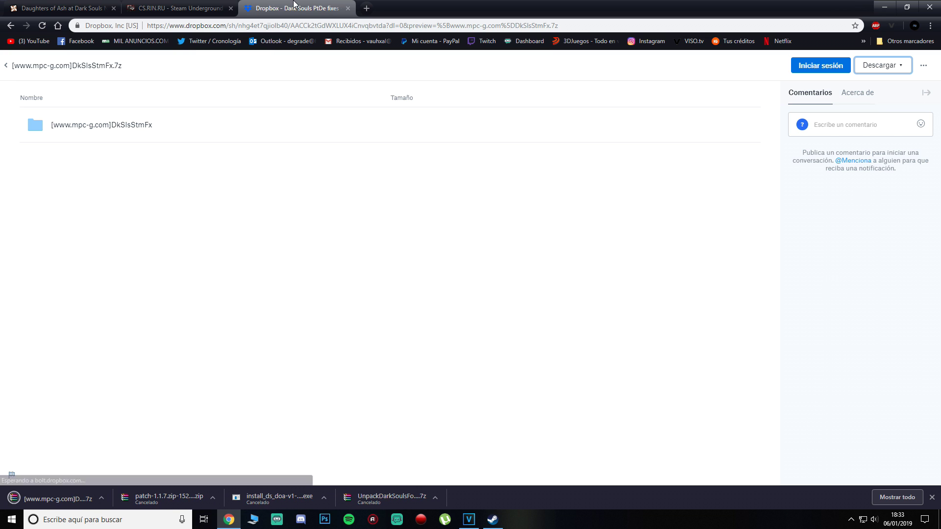
pyautogui.click(347, 8)
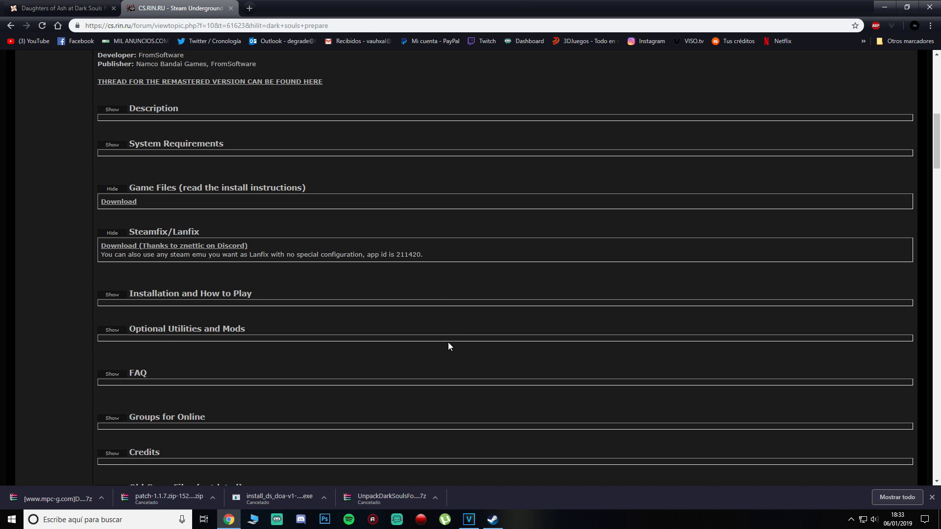
# - Expand the Installation and How to Play section and read its instructions
pyautogui.click(112, 295)
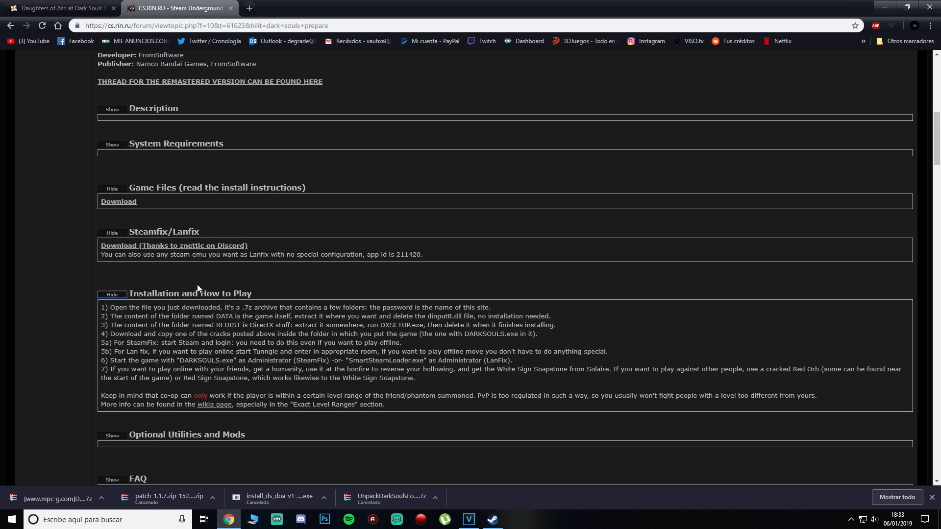
pyautogui.scroll(-1, 118, 225)
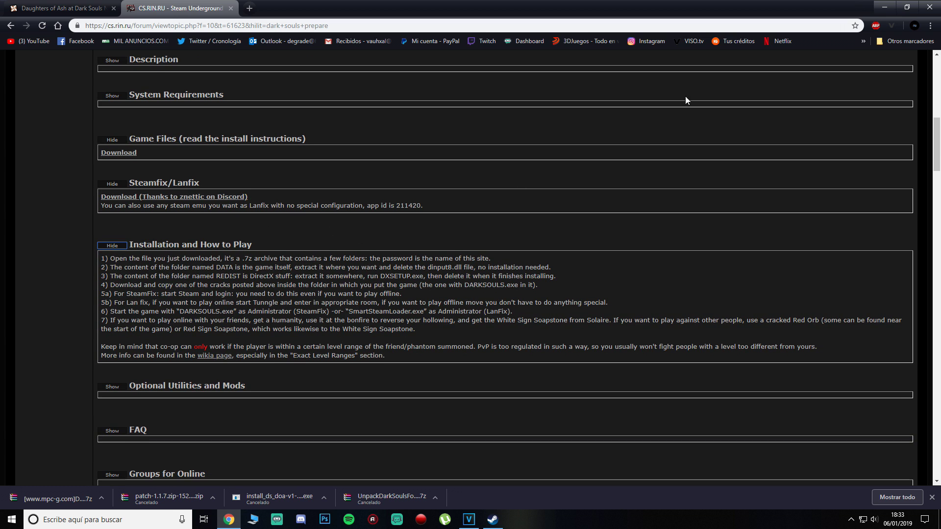
# - Minimise the browser and open the Dark Souls files folder on the desktop
pyautogui.click(885, 7)
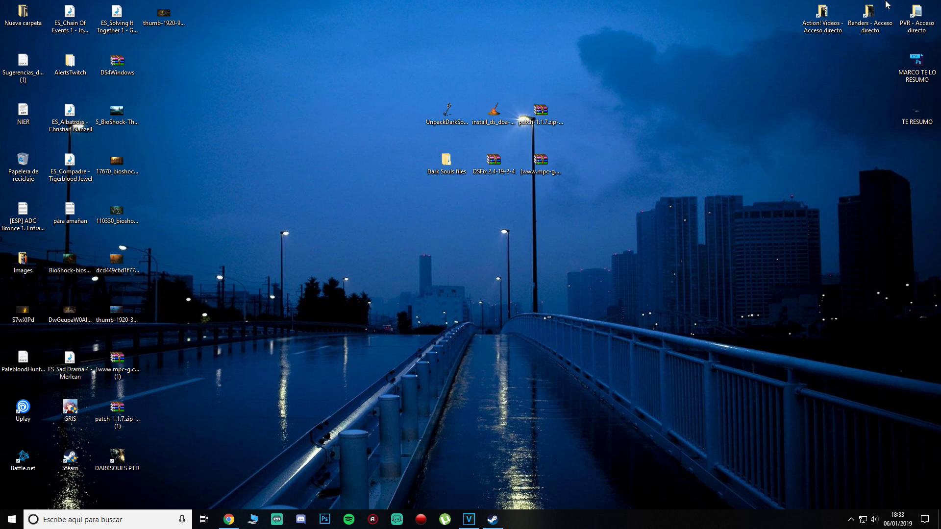
pyautogui.doubleClick(461, 162)
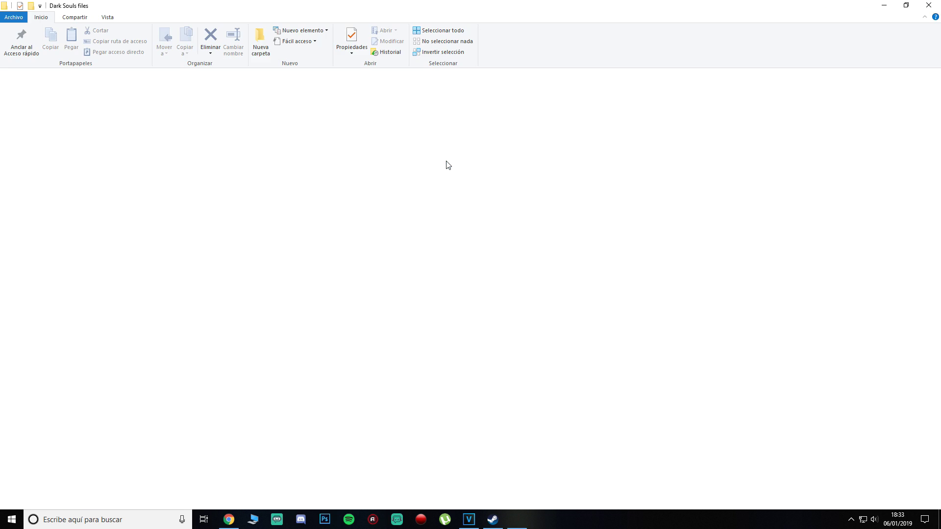
# - Delete DINPUT8.dll from the DATA folder inside Dark Souls files
pyautogui.doubleClick(131, 105)
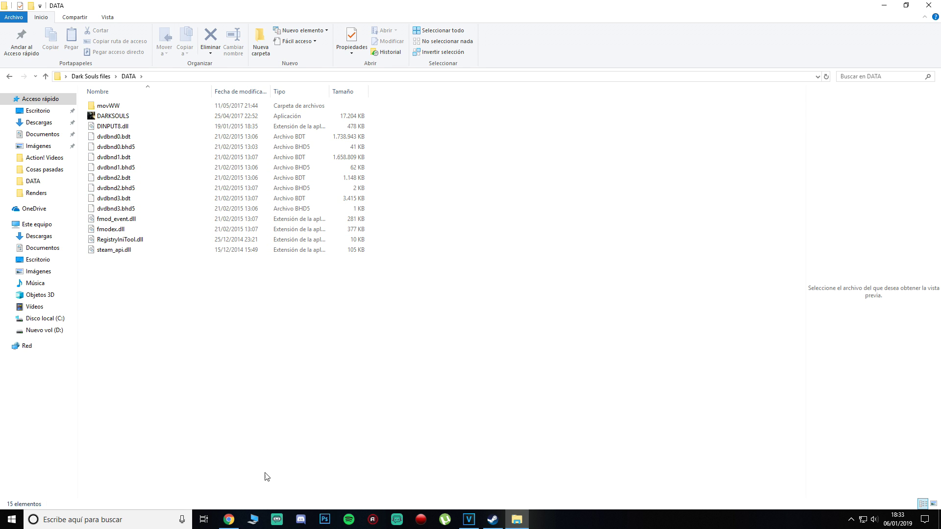
pyautogui.click(123, 127)
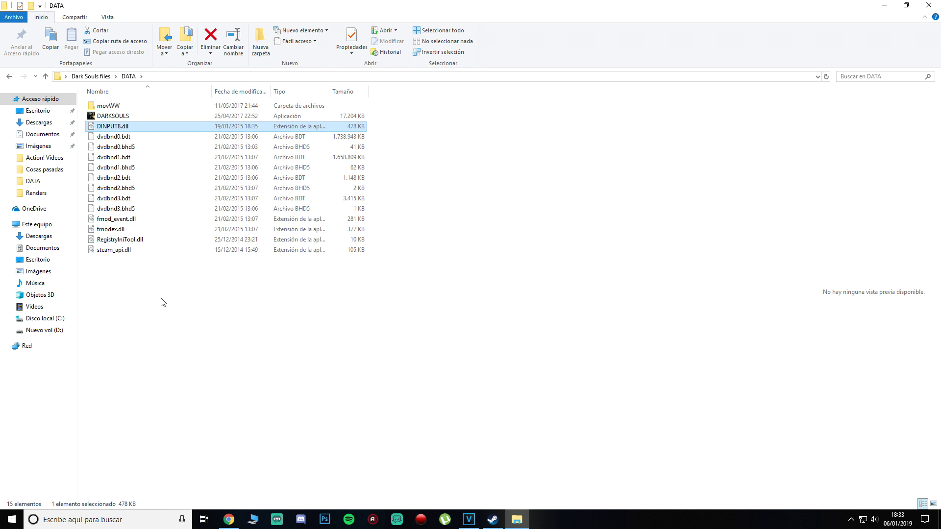
pyautogui.press('Delete')
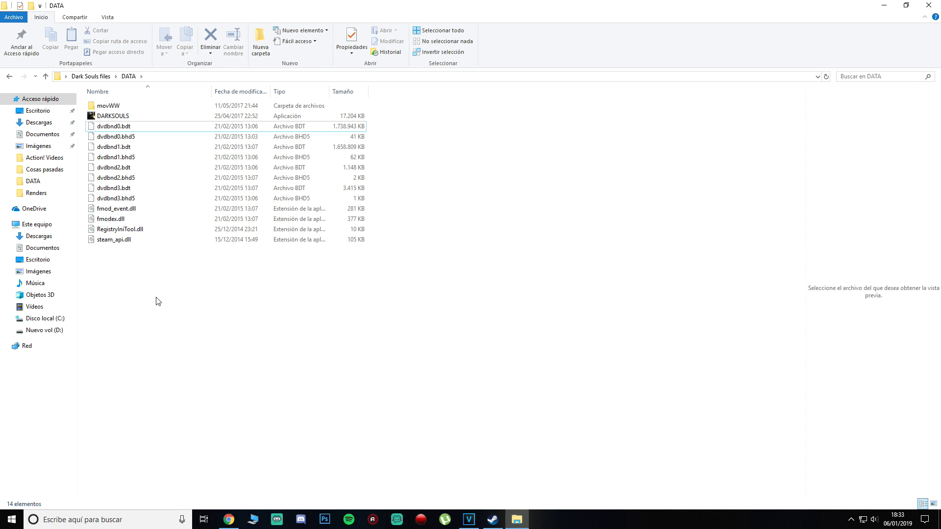
# - Run DXSETUP from the DirectX folder inside REDIST
pyautogui.click(9, 76)
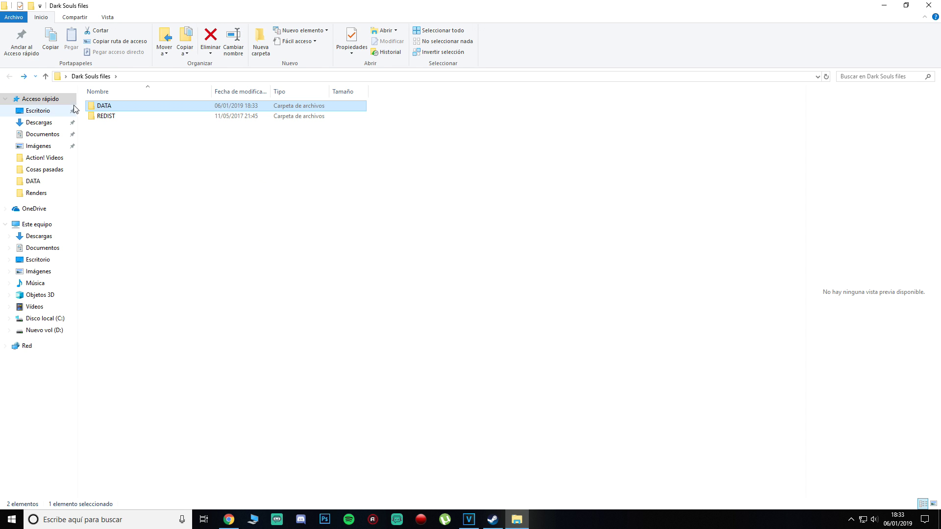
pyautogui.doubleClick(122, 117)
pyautogui.doubleClick(120, 106)
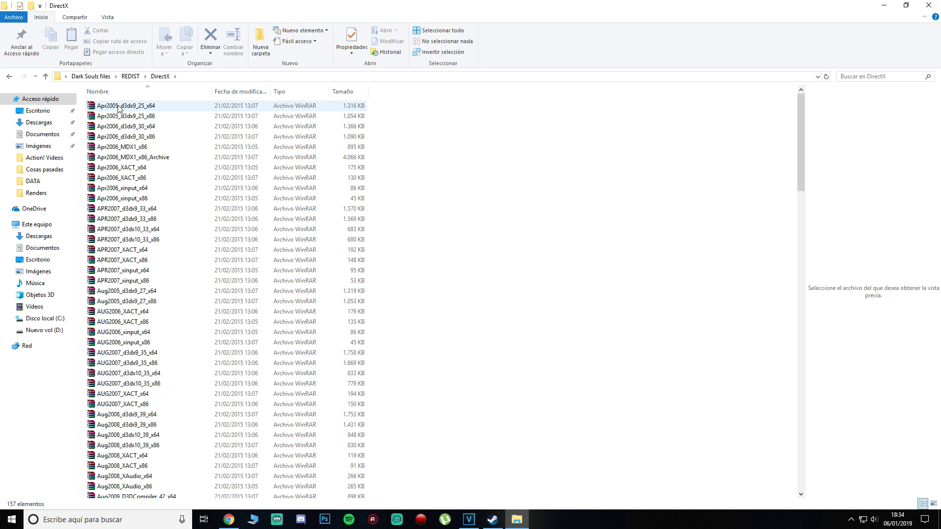
pyautogui.scroll(-14, 132, 181)
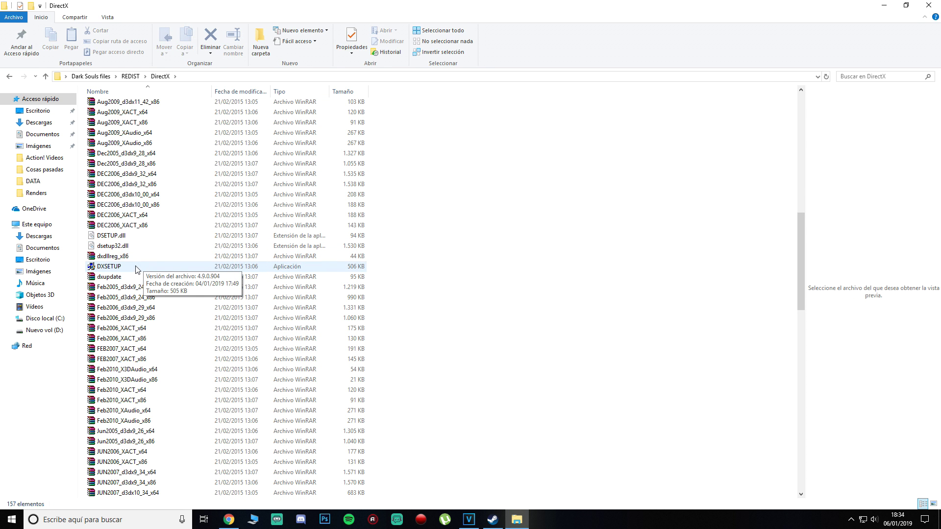
pyautogui.doubleClick(122, 266)
pyautogui.click(194, 197)
pyautogui.click(287, 228)
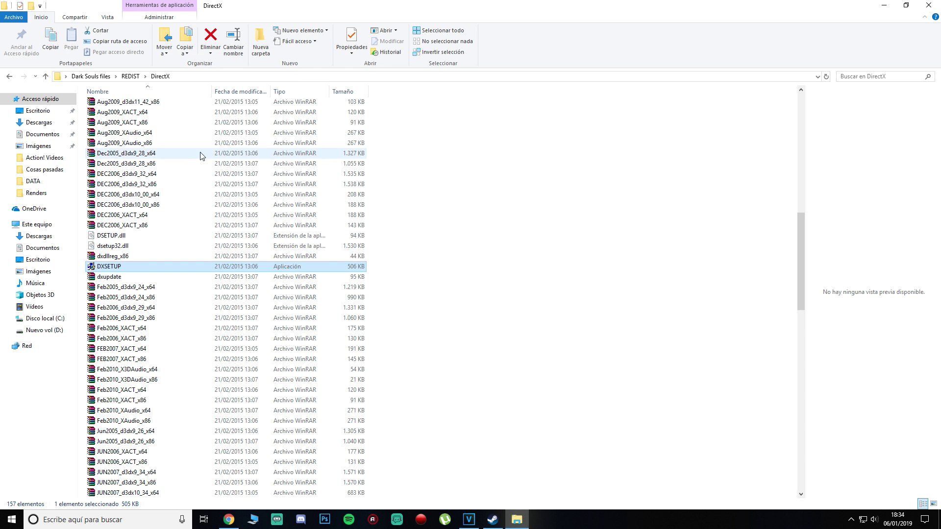
# - Return to the Dark Souls files folder and delete the REDIST folder
pyautogui.click(9, 78)
pyautogui.click(10, 78)
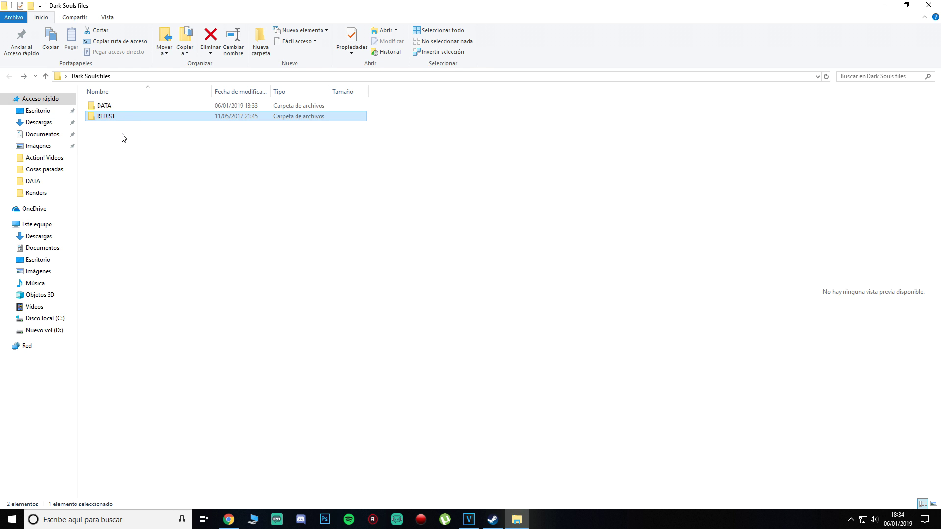
pyautogui.press('Delete')
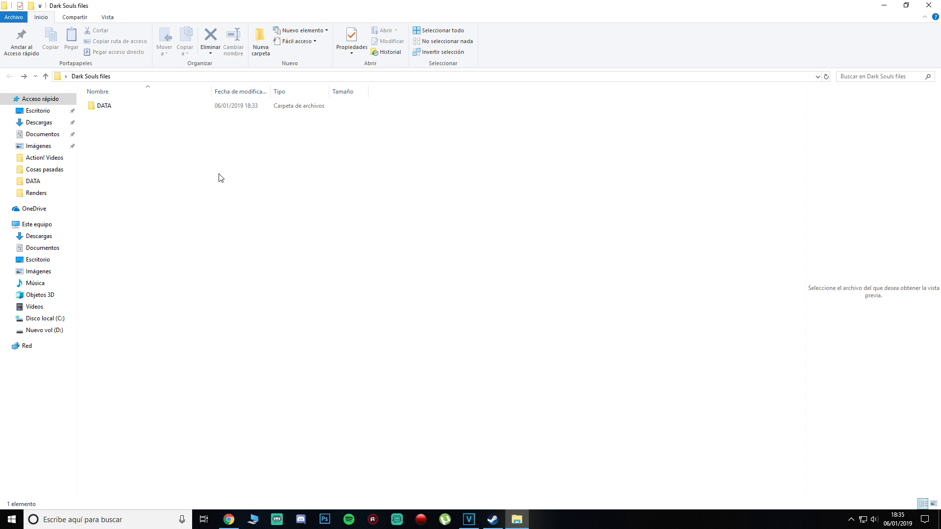
pyautogui.click(227, 518)
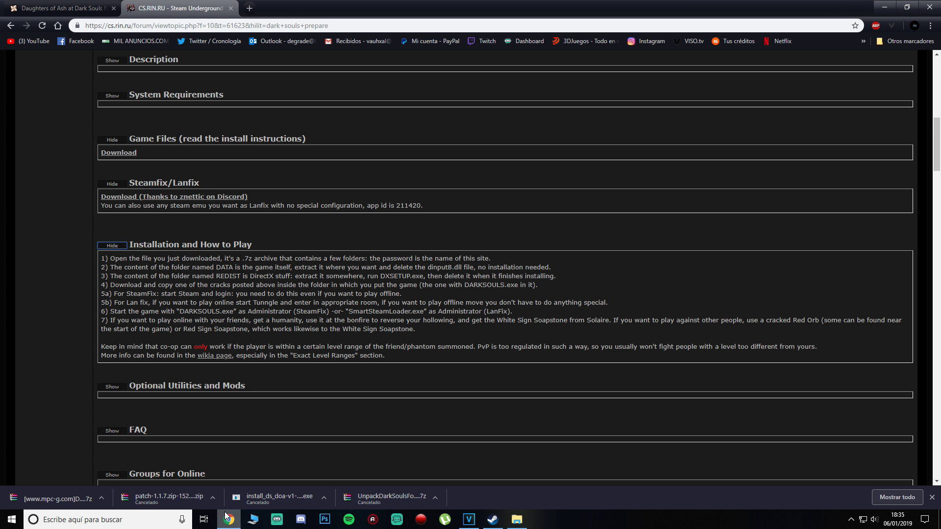
pyautogui.click(177, 201)
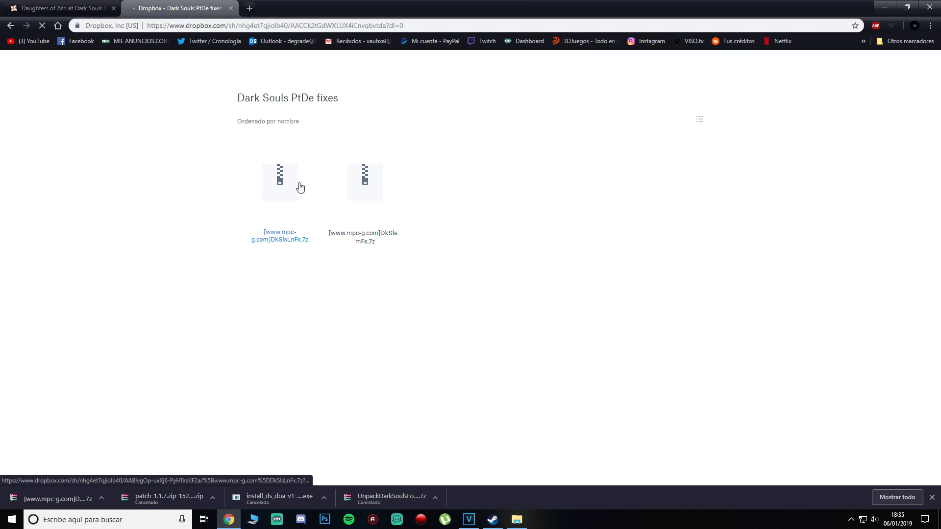
pyautogui.click(294, 199)
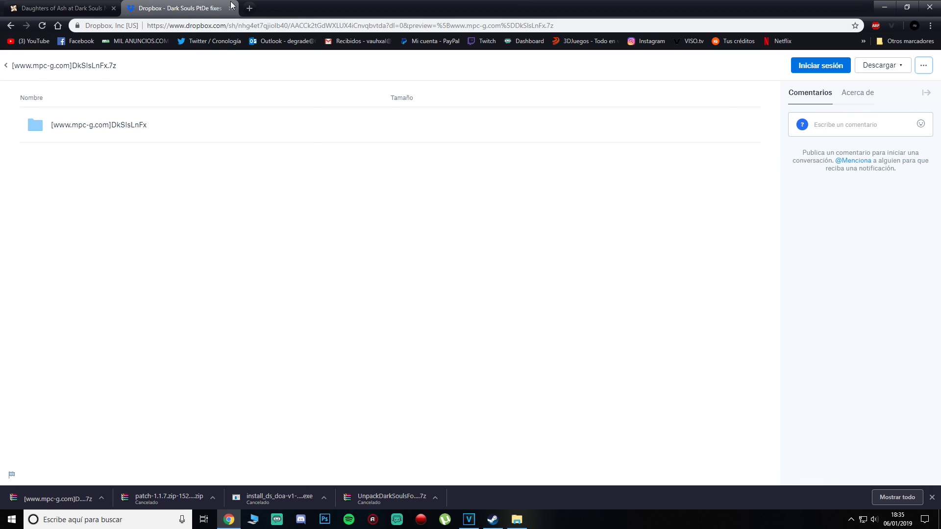
pyautogui.hotkey('ctrl', 'w')
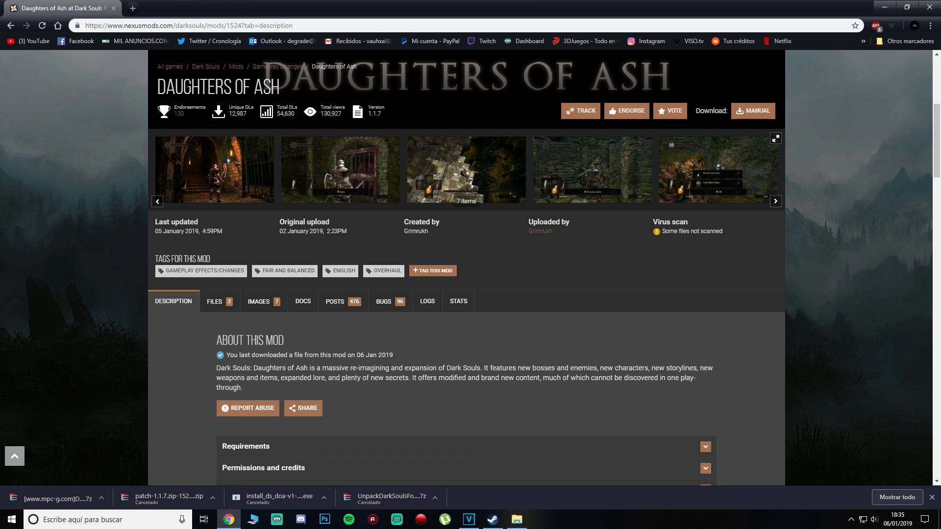
pyautogui.click(885, 6)
pyautogui.click(887, 5)
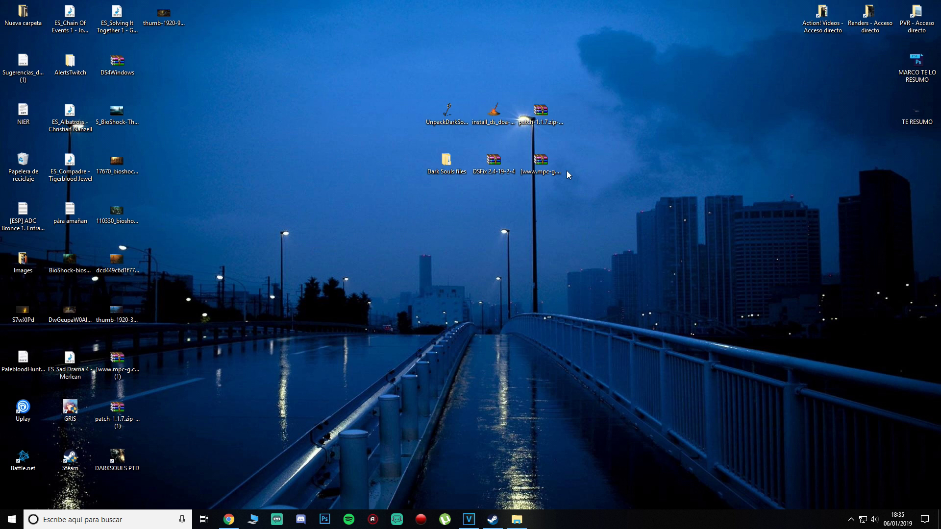
pyautogui.doubleClick(548, 169)
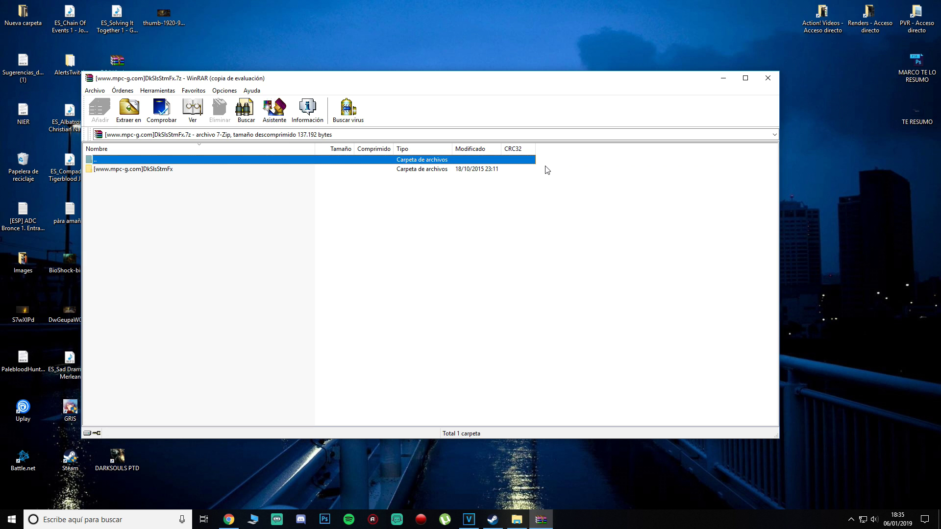
pyautogui.click(139, 169)
pyautogui.moveTo(276, 88); pyautogui.dragTo(314, 61)
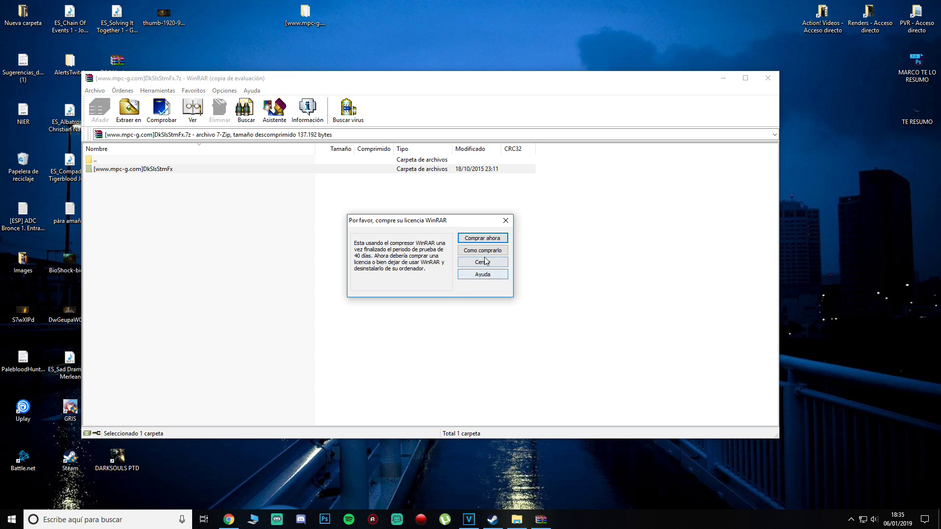
pyautogui.click(483, 262)
pyautogui.click(768, 77)
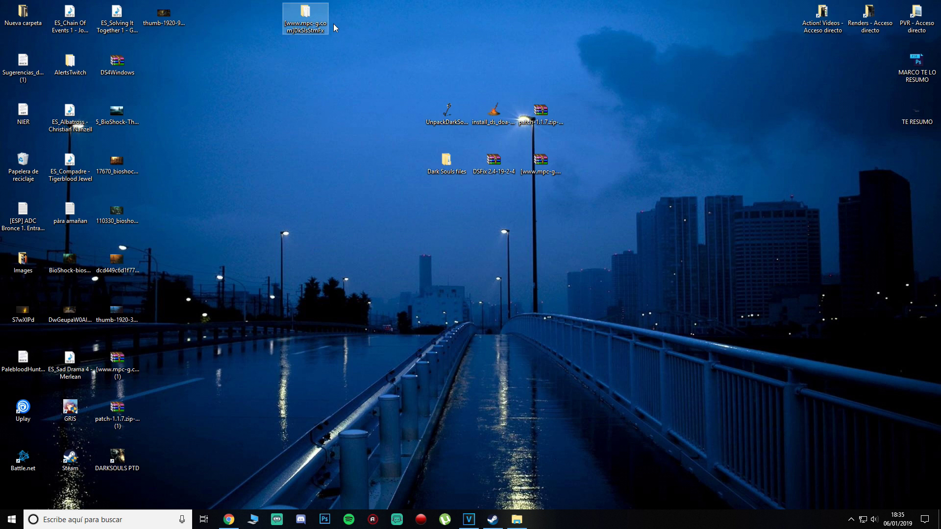
# - Move all four files from the extracted DkSlsStmFx folder into DATA, replacing the existing steam_api.dll, and close the emptied folder
pyautogui.doubleClick(307, 23)
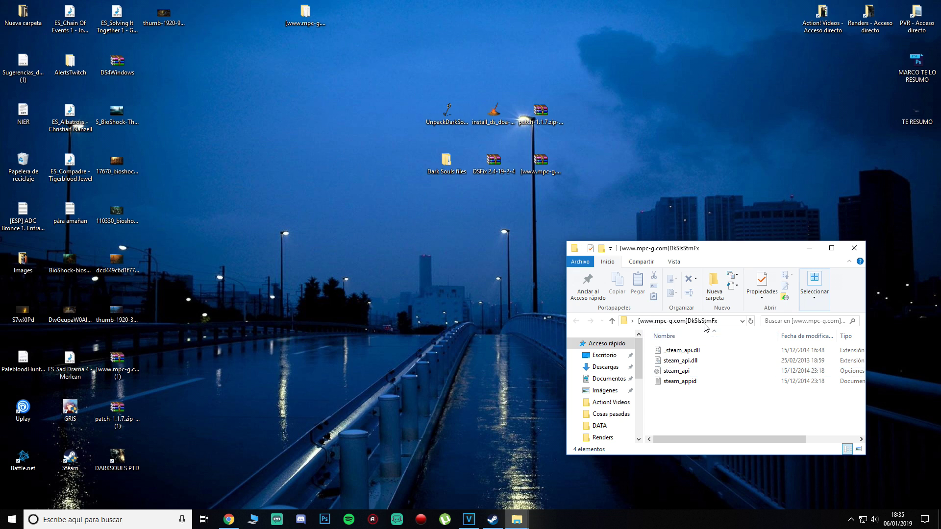
pyautogui.doubleClick(449, 166)
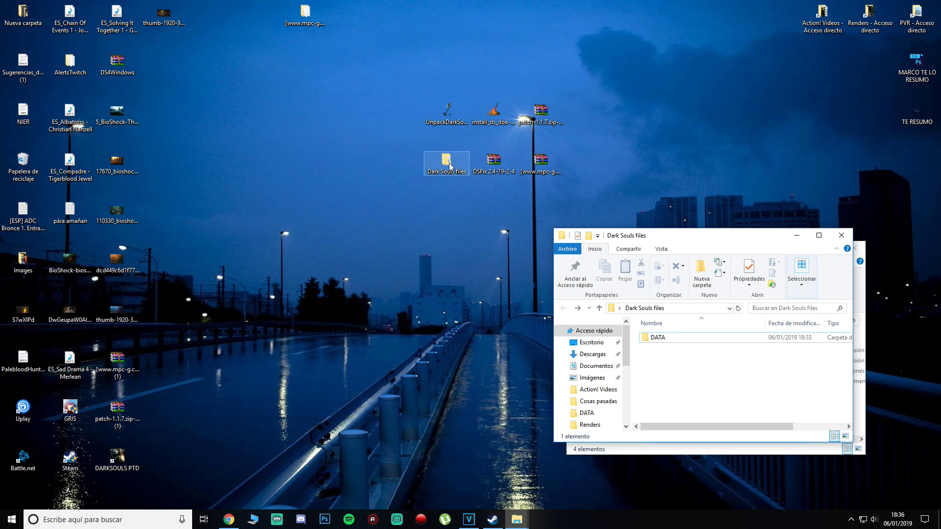
pyautogui.moveTo(723, 245); pyautogui.dragTo(240, 88)
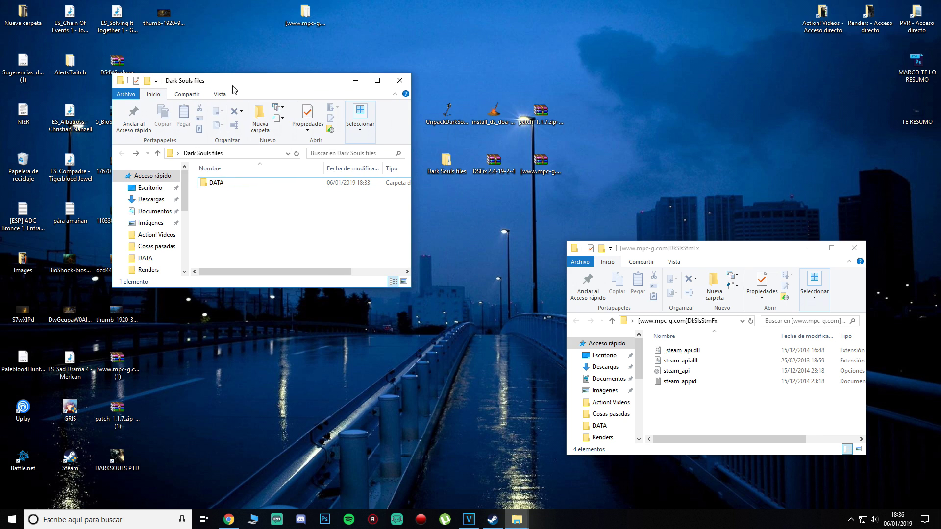
pyautogui.doubleClick(216, 182)
pyautogui.scroll(-3, 230, 191)
pyautogui.moveTo(665, 396); pyautogui.dragTo(297, 239)
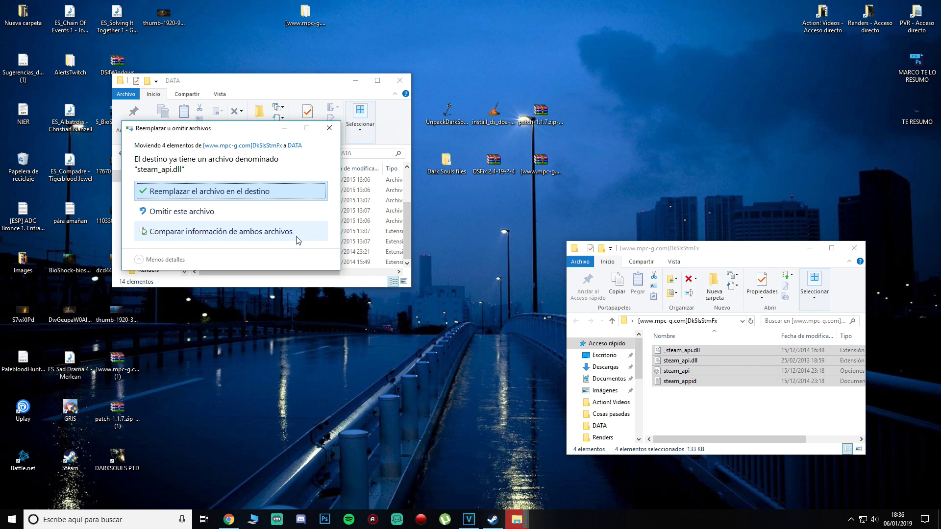
pyautogui.click(261, 191)
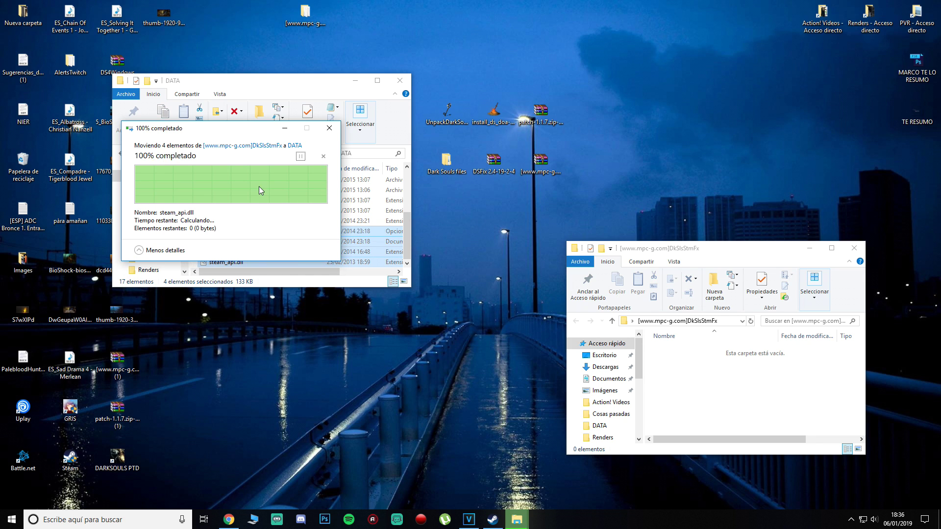
pyautogui.click(852, 249)
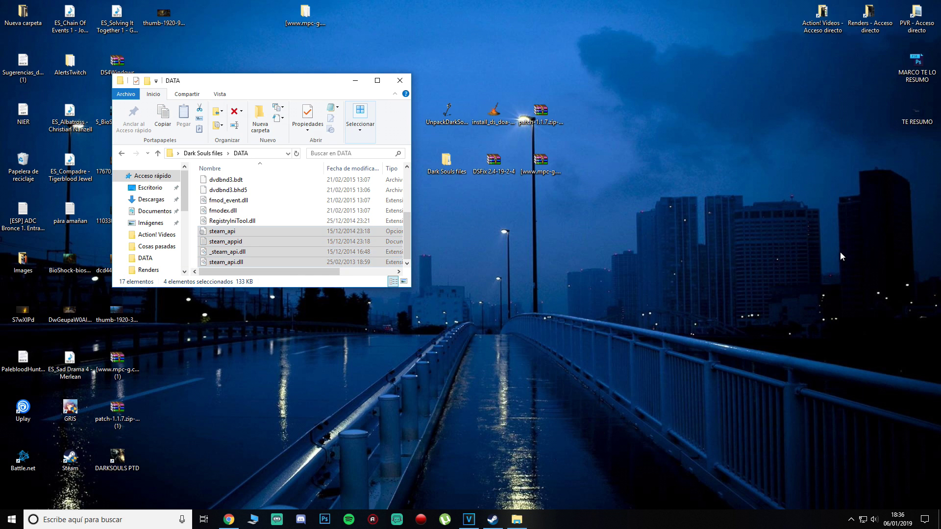
pyautogui.click(375, 81)
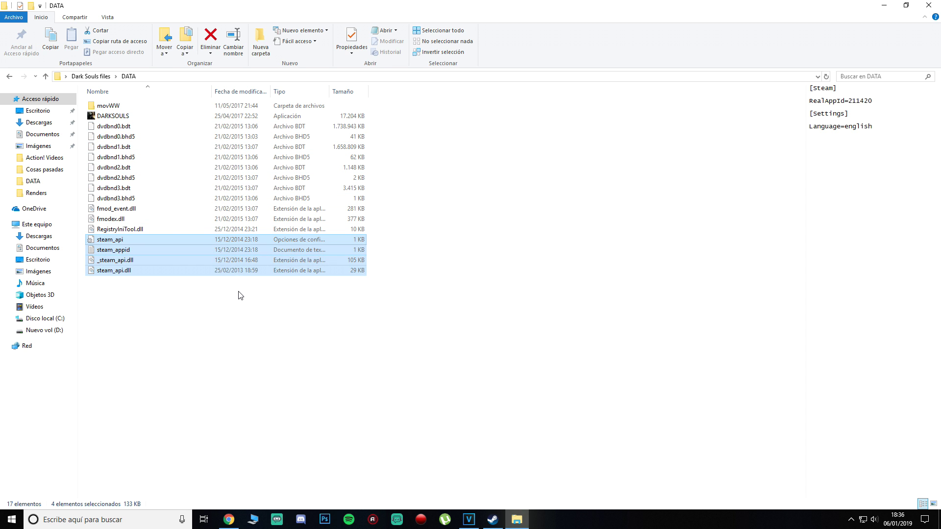
# - Move UnpackDarkSoulsForModding from the desktop into the DATA folder
pyautogui.click(884, 5)
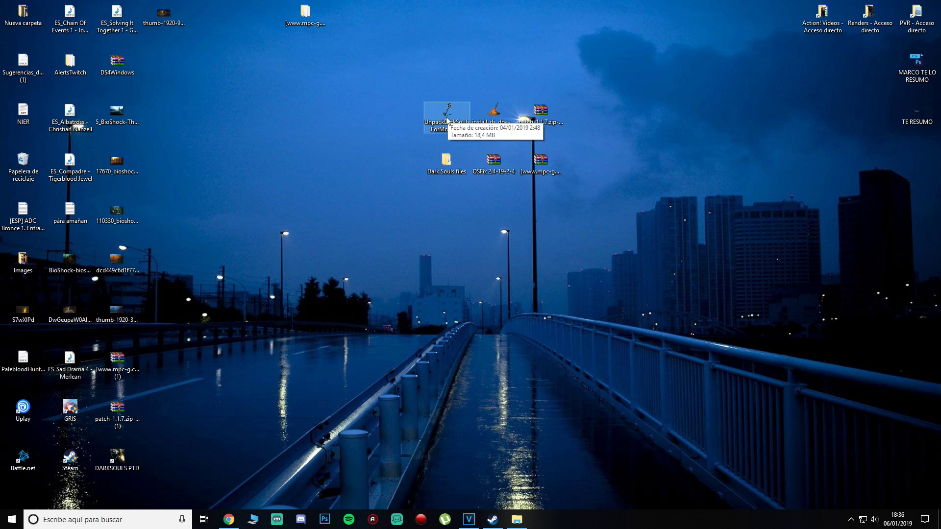
pyautogui.click(515, 525)
pyautogui.moveTo(516, 525); pyautogui.dragTo(185, 323)
pyautogui.click(188, 319)
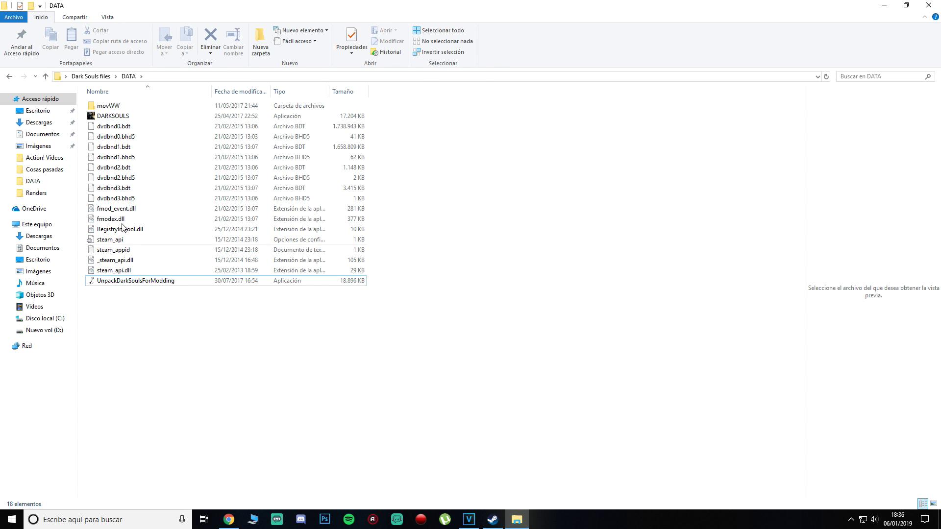
# - Run UnpackDarkSoulsForModding in DATA, answer yes to removing the temporarily unpacked directory, and exit the unpacker once it completes
pyautogui.doubleClick(123, 282)
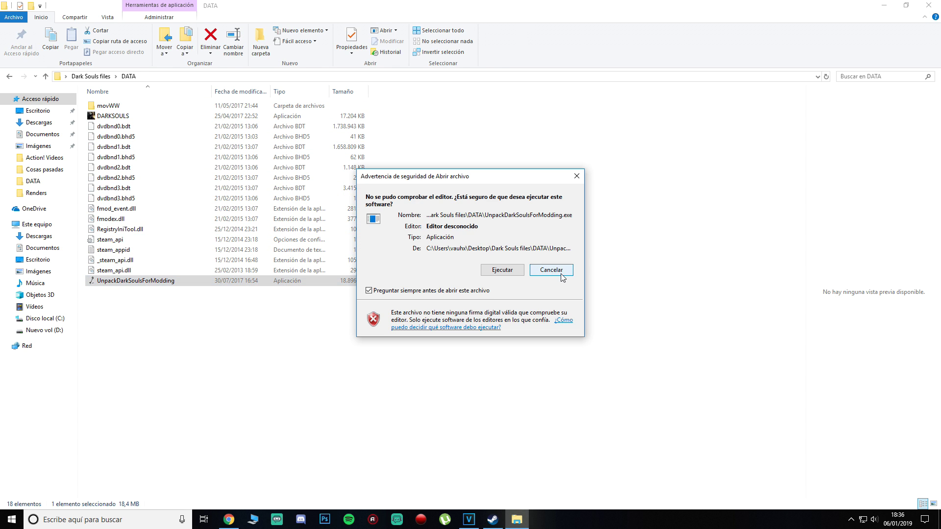
pyautogui.click(502, 270)
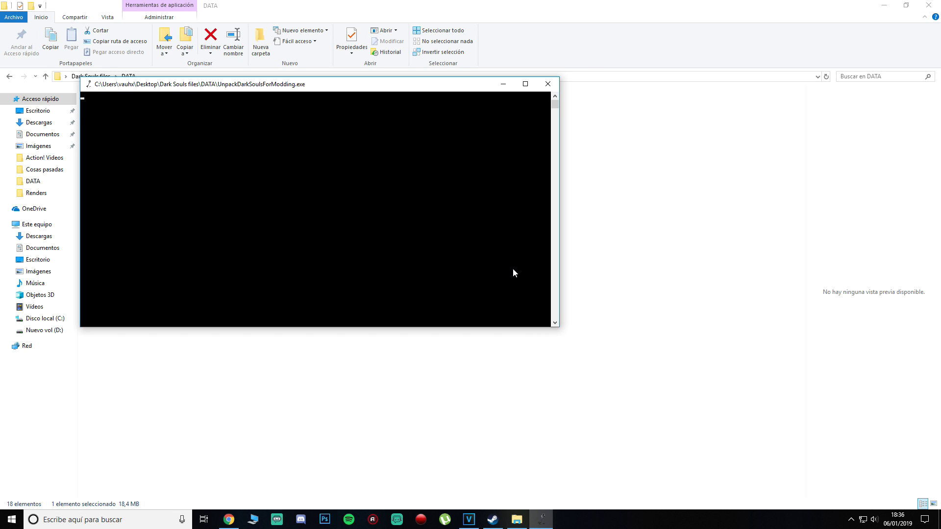
pyautogui.moveTo(431, 78); pyautogui.dragTo(635, 73)
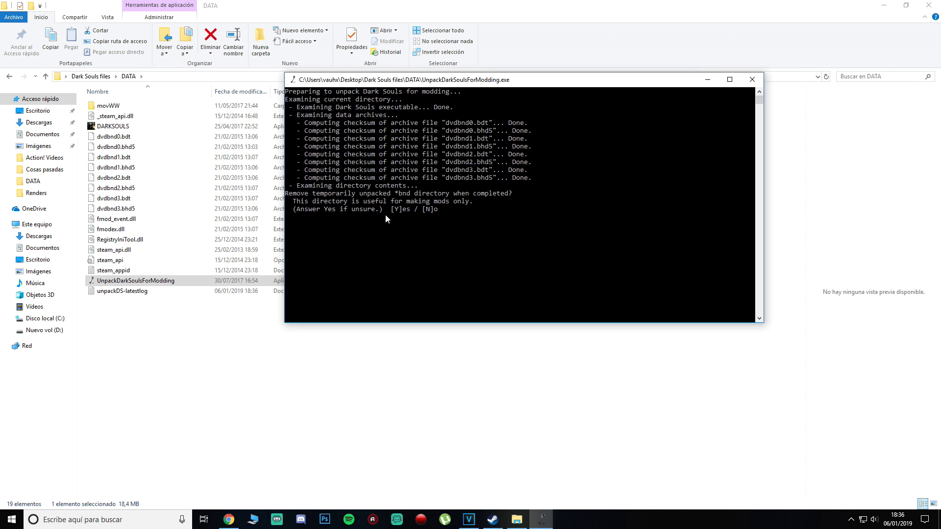
pyautogui.write('y')
pyautogui.press('Return')
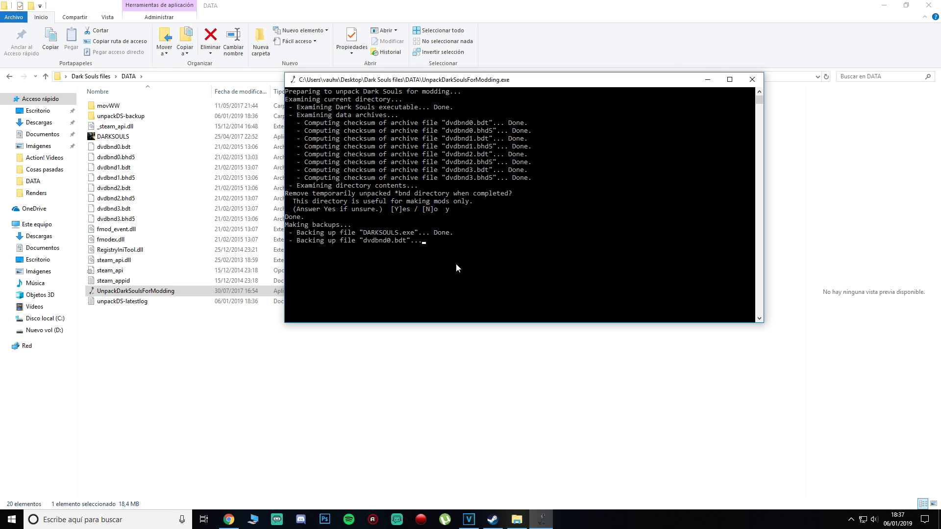
pyautogui.scroll(-2, 456, 265)
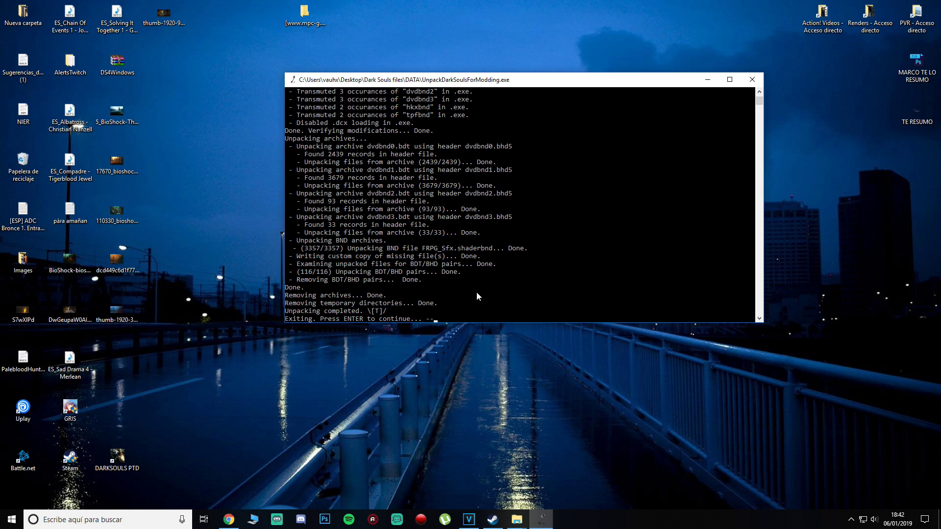
pyautogui.press('Return')
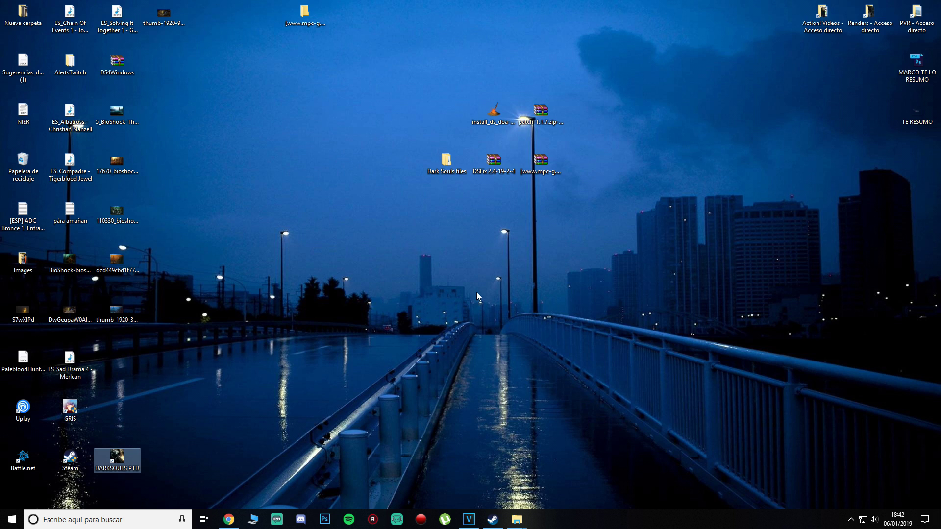
# - In Chrome, expand the thread's Optional Utilities and Mods section and open the Dsfix link
pyautogui.click(238, 515)
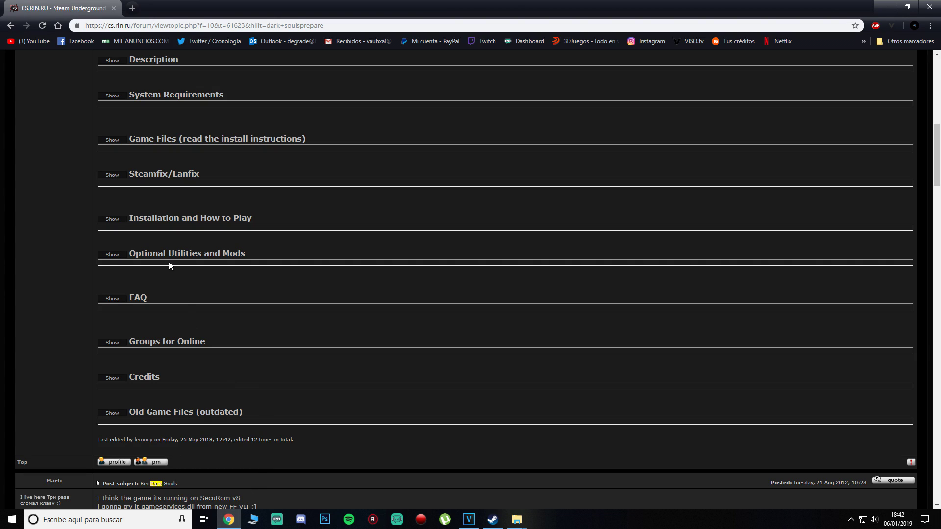
pyautogui.click(112, 255)
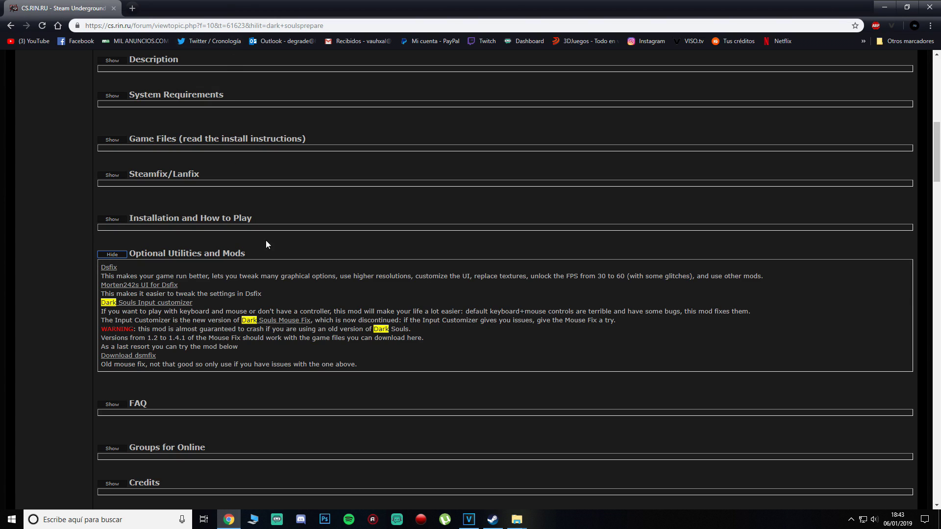
pyautogui.click(113, 269)
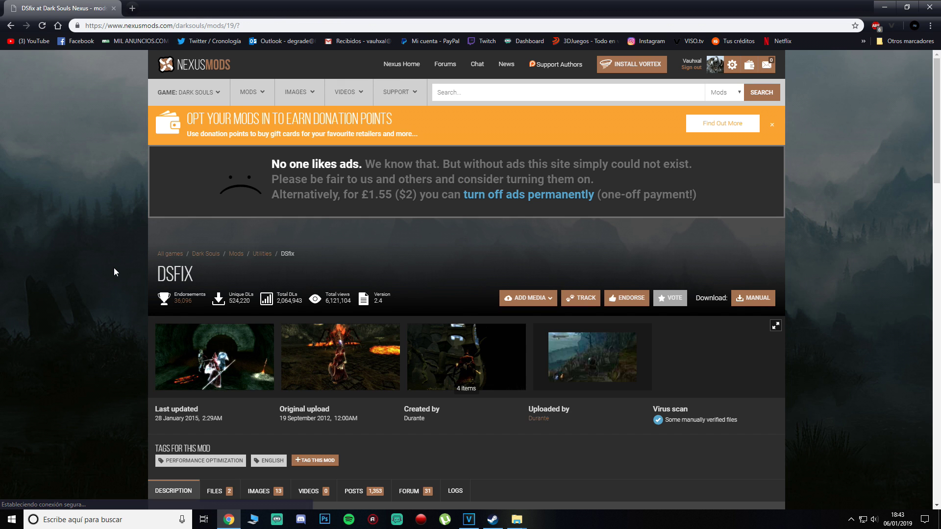
# - Examine the DSfix mod's description page, including its Requirements section and usage instructions
pyautogui.scroll(-5, 116, 270)
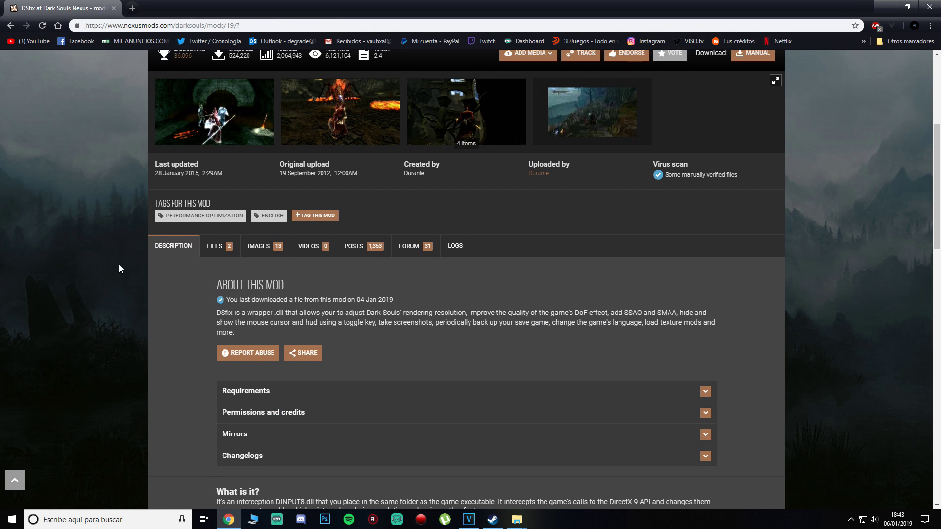
pyautogui.scroll(-4, 118, 265)
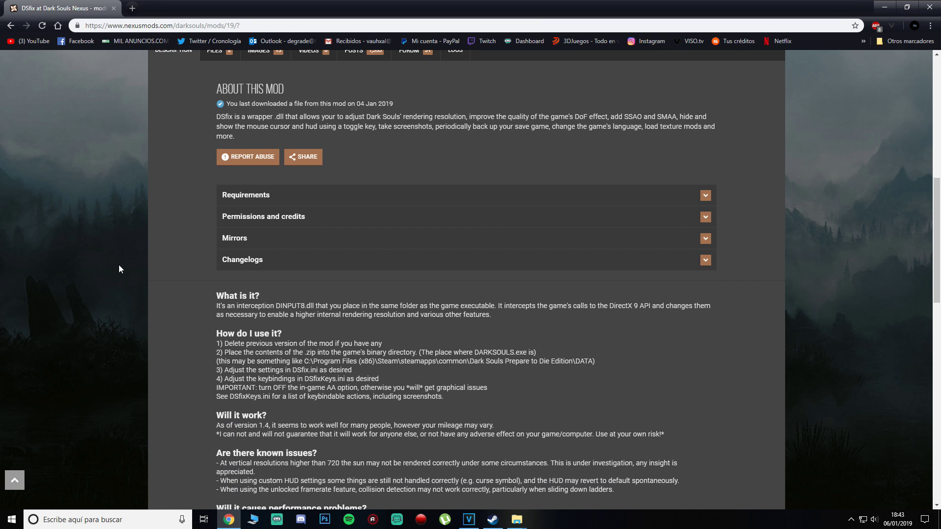
pyautogui.click(348, 202)
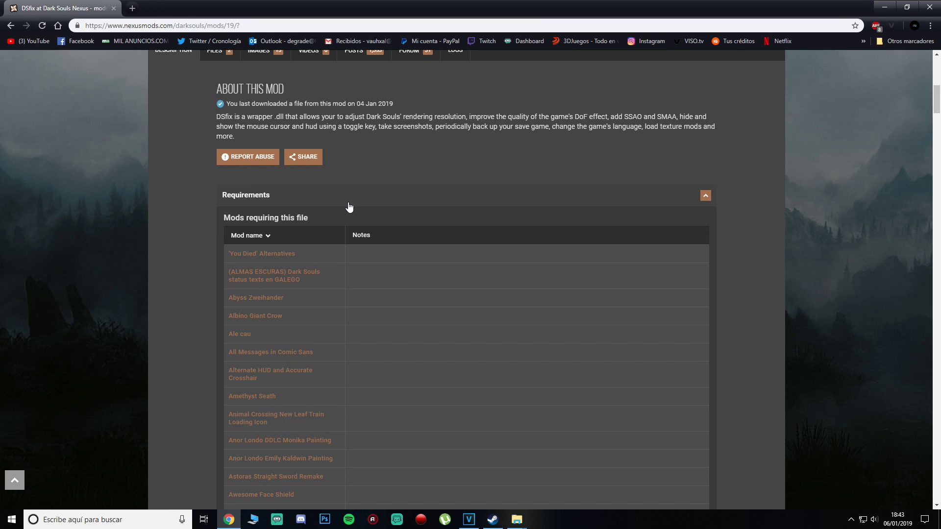
pyautogui.click(349, 206)
pyautogui.click(319, 237)
pyautogui.click(319, 238)
pyautogui.click(318, 237)
pyautogui.click(319, 237)
pyautogui.scroll(2, 328, 204)
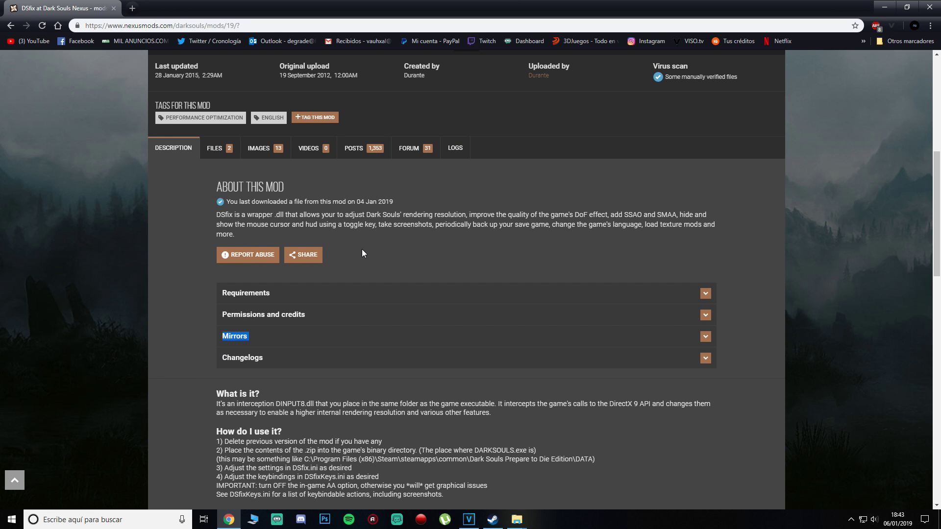
# - Show the DSfix mod's available files and start the manual download of DSFix 2.4
pyautogui.click(215, 148)
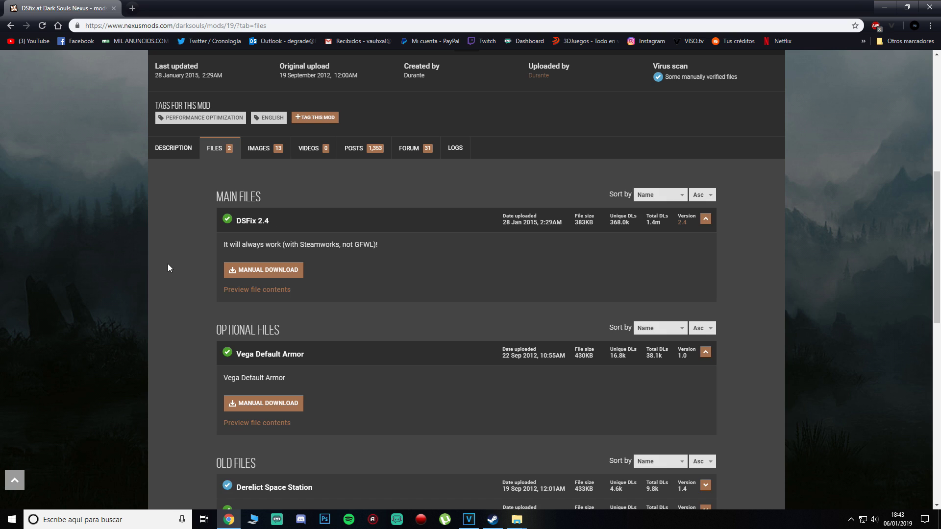
pyautogui.scroll(-1, 129, 259)
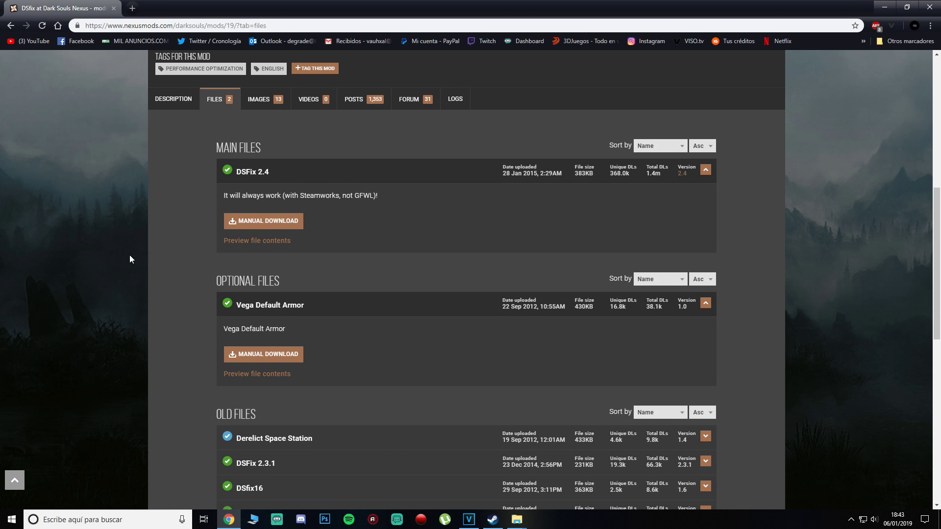
pyautogui.click(257, 225)
# - Open the DSFix 2.4-19-2-4 archive from the desktop in WinRAR and dismiss the licence reminder
pyautogui.press('super+d')
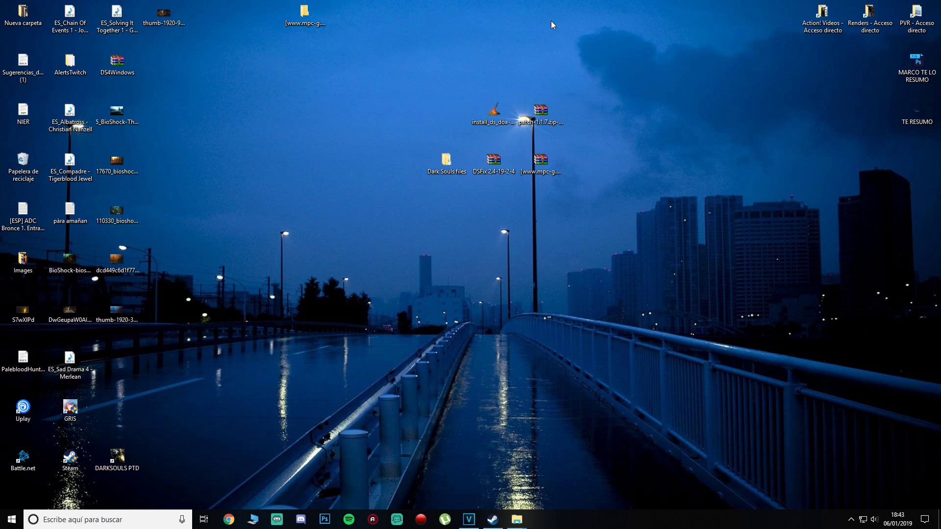
pyautogui.doubleClick(494, 164)
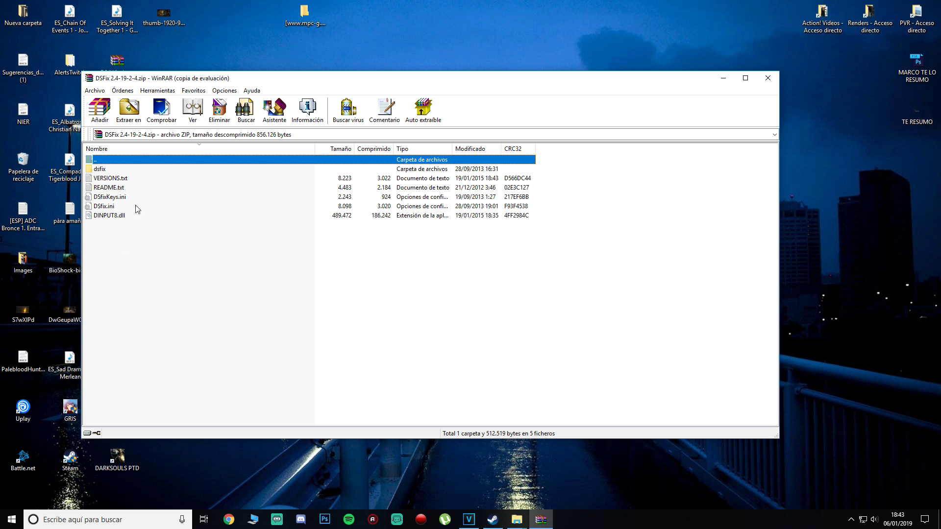
pyautogui.click(482, 262)
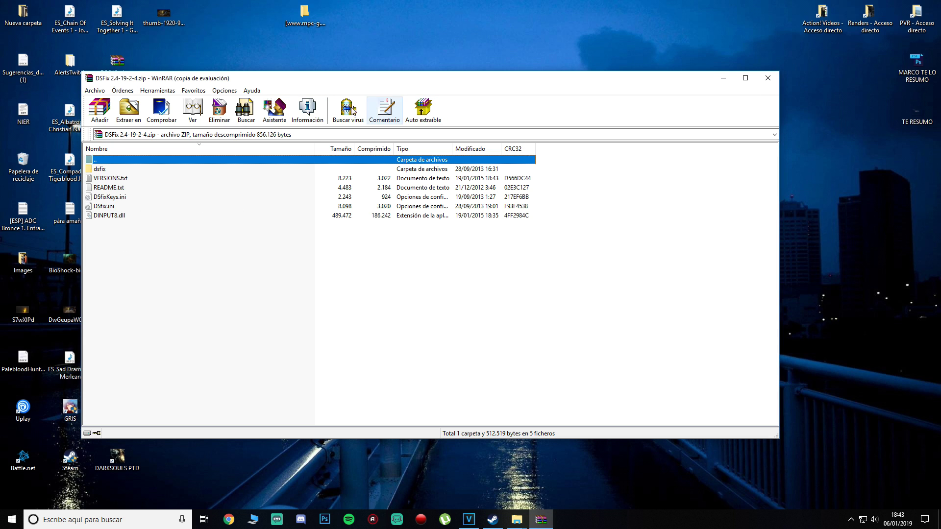
# - Extract the dsfix folder and all five files from the DSFix archive into DATA, minimize the folder and close the archive
pyautogui.moveTo(99, 253); pyautogui.dragTo(156, 167)
pyautogui.moveTo(516, 519)
pyautogui.moveTo(516, 518); pyautogui.dragTo(493, 488)
pyautogui.click(493, 487)
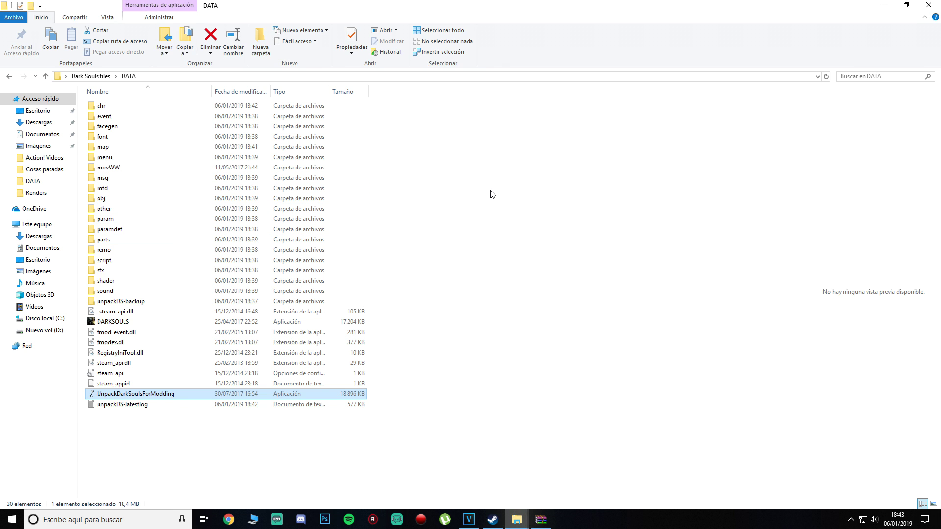
pyautogui.hotkey('ctrl', 'v')
pyautogui.click(597, 305)
pyautogui.rightClick(597, 305)
pyautogui.click(612, 342)
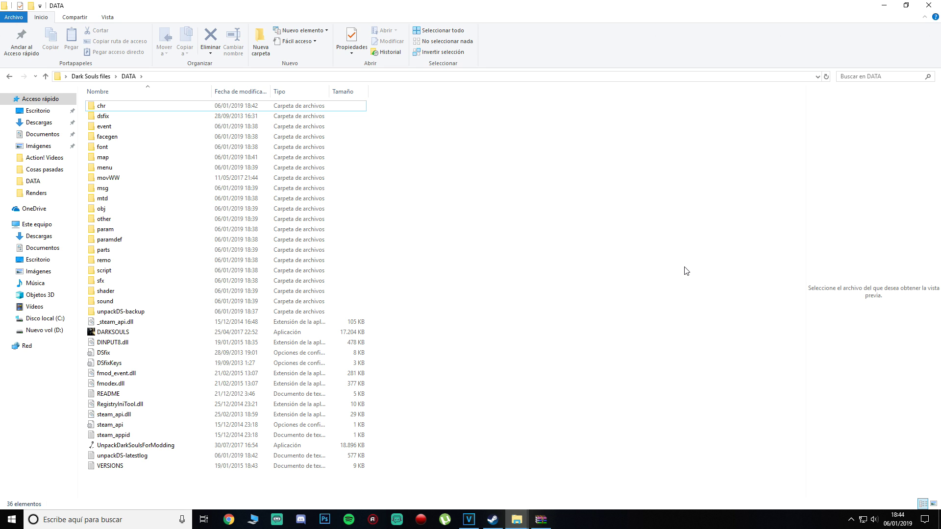
pyautogui.click(883, 5)
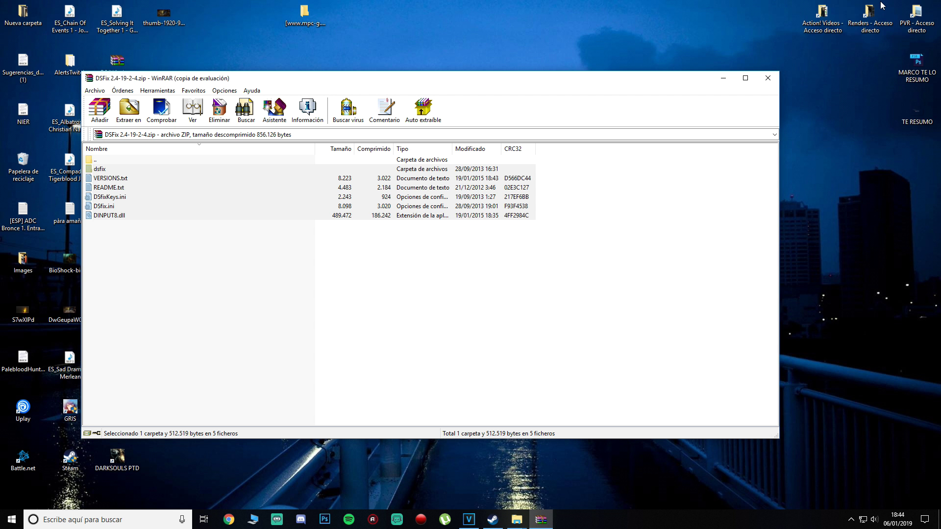
pyautogui.click(767, 79)
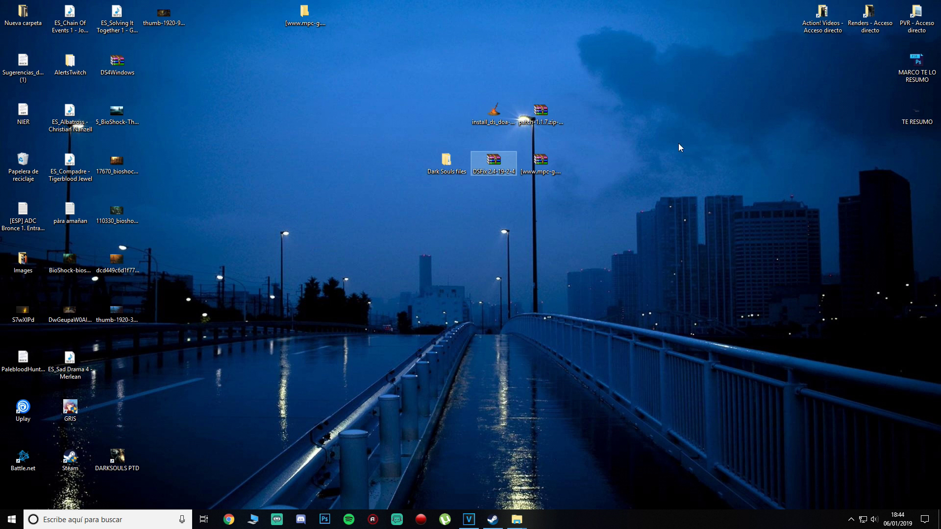
# - Run the Daughters of Ash installer from the desktop and browse to Escritorio in its executable selection dialog
pyautogui.doubleClick(493, 112)
pyautogui.click(514, 271)
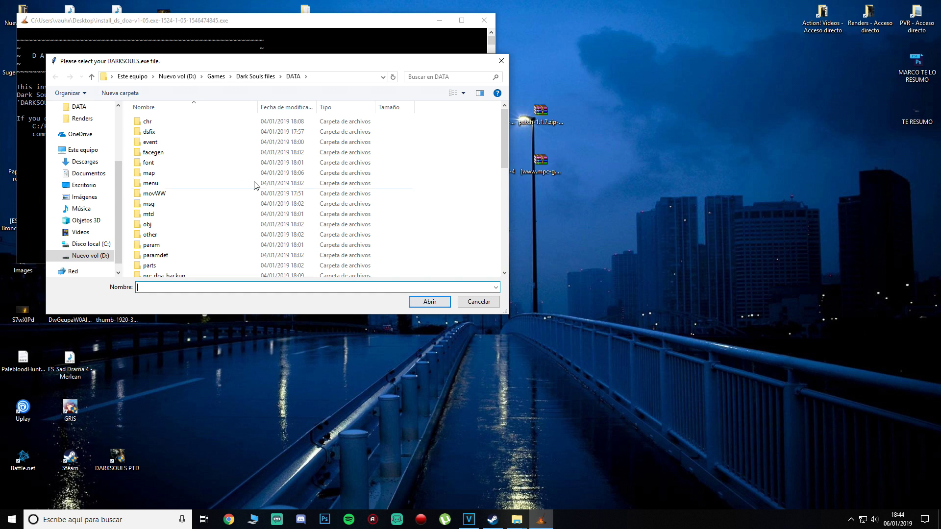
pyautogui.click(82, 185)
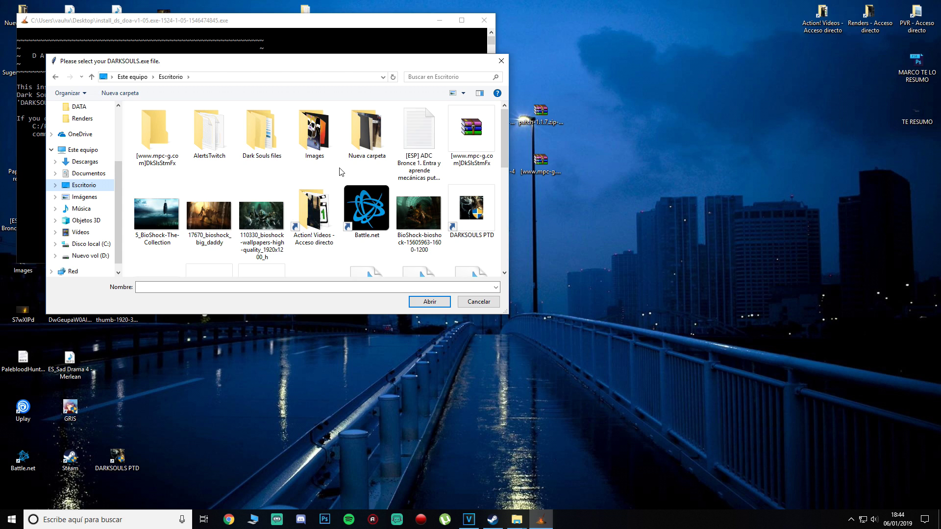
pyautogui.scroll(-8, 343, 206)
pyautogui.scroll(5, 347, 216)
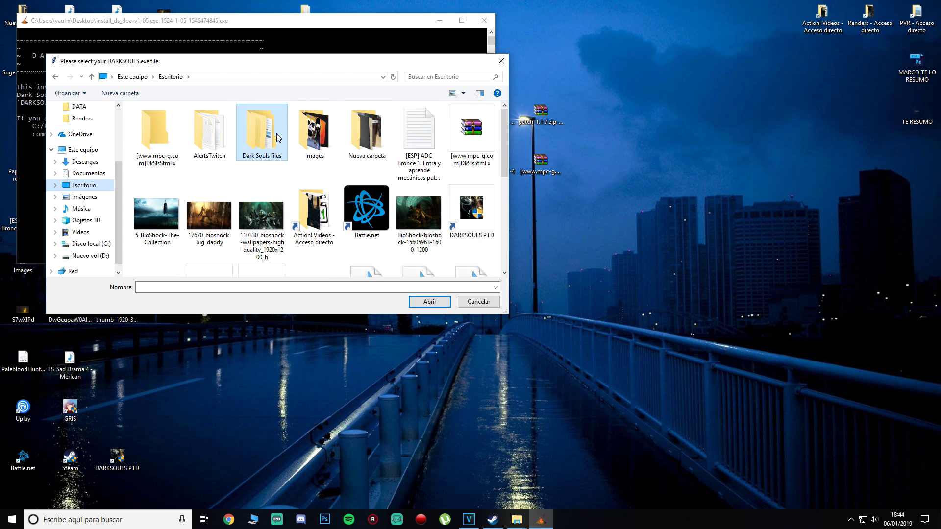
# - Choose DARKSOULS in Dark Souls files > DATA as the game executable and exit the installer once the installation completes
pyautogui.doubleClick(261, 130)
pyautogui.click(149, 127)
pyautogui.doubleClick(148, 126)
pyautogui.scroll(-3, 169, 181)
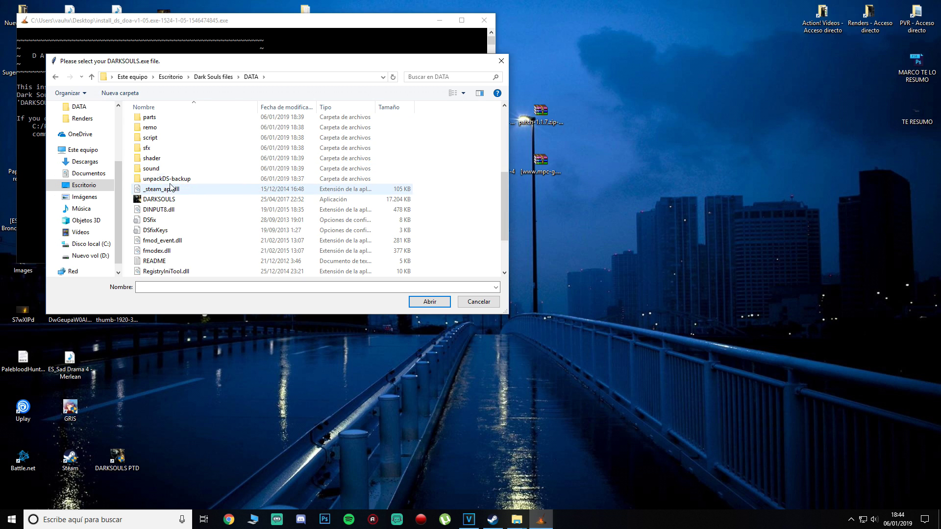
pyautogui.click(159, 199)
pyautogui.click(426, 300)
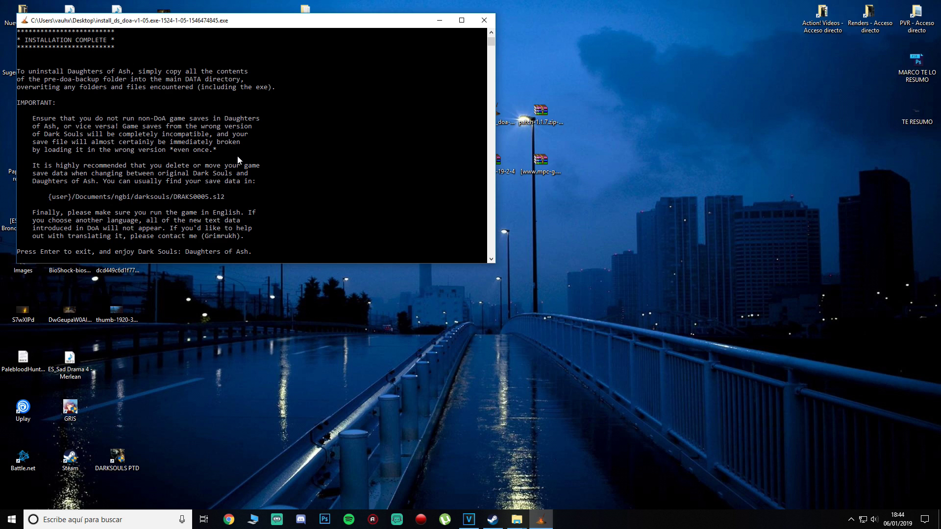
pyautogui.press('Return')
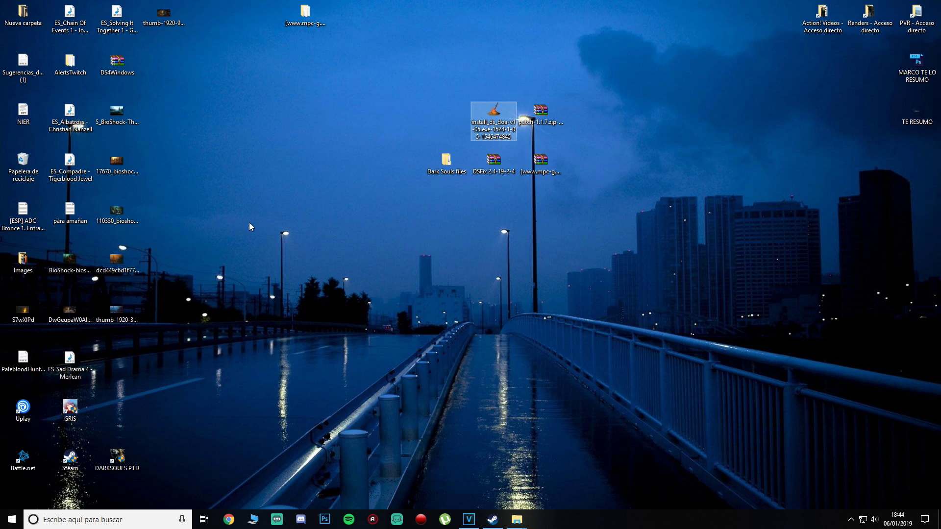
# - Extract all six folders from the patch-1.1.7 archive into DATA, replacing the existing files, and close the archive
pyautogui.doubleClick(541, 118)
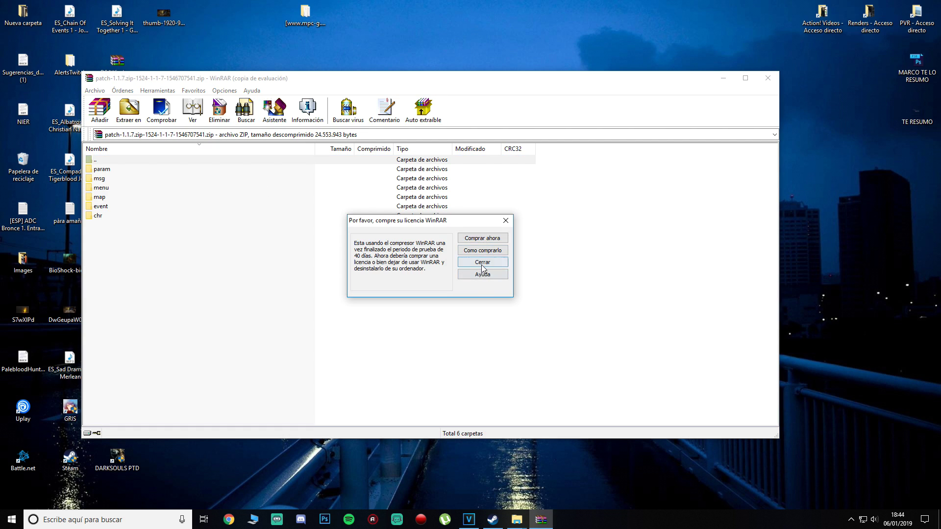
pyautogui.click(482, 267)
pyautogui.moveTo(150, 245); pyautogui.dragTo(552, 275)
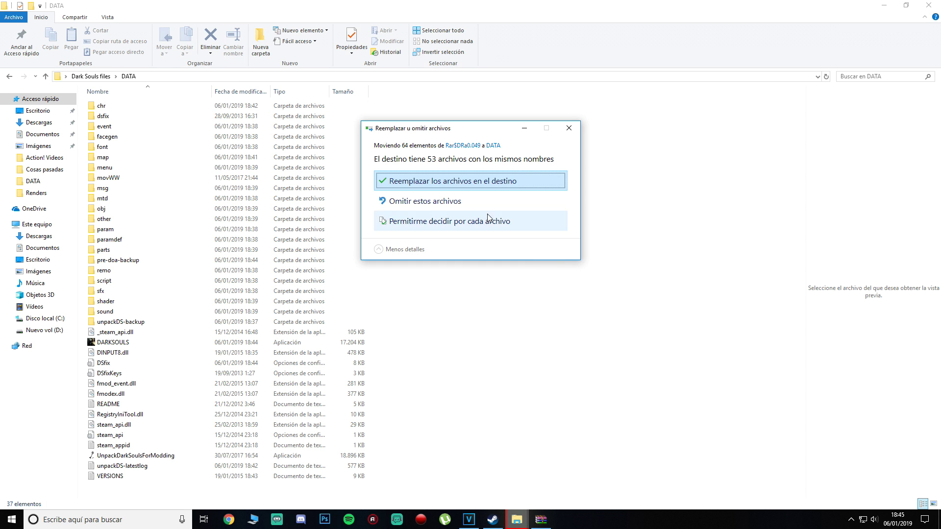
pyautogui.click(438, 181)
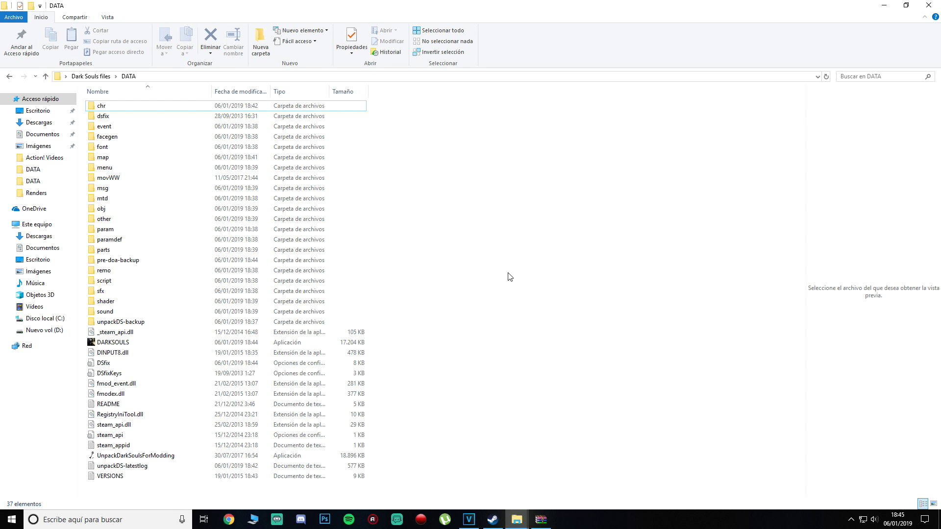
pyautogui.click(883, 5)
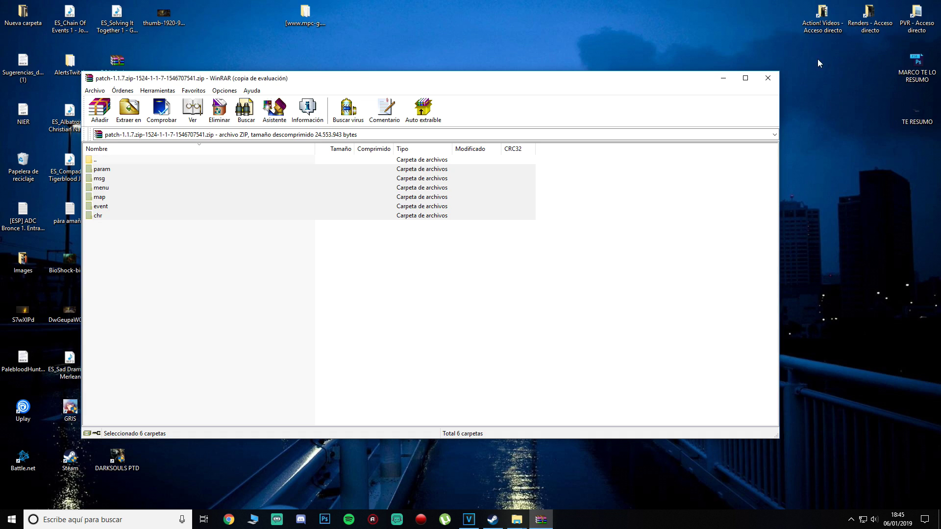
pyautogui.click(771, 78)
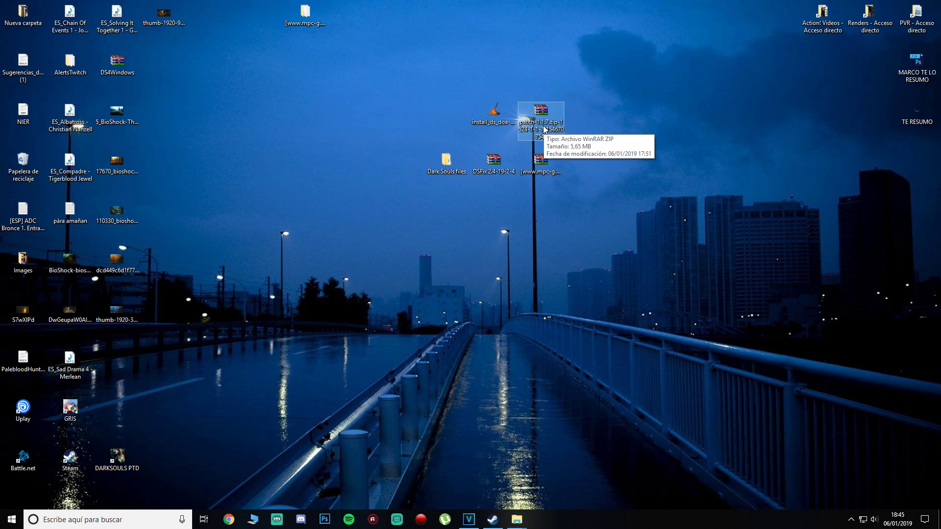
pyautogui.doubleClick(541, 117)
pyautogui.hotkey('ctrl', 'a')
pyautogui.moveTo(146, 177); pyautogui.dragTo(808, 96)
pyautogui.click(479, 264)
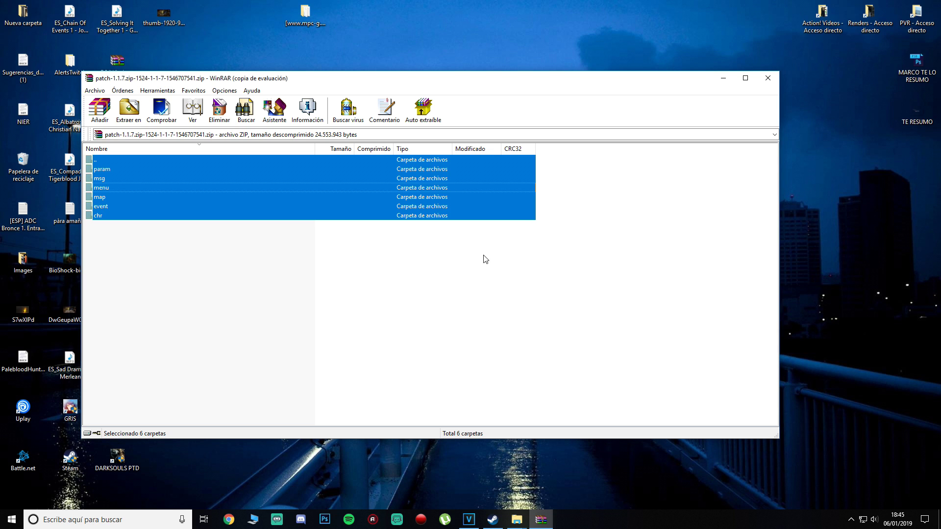
pyautogui.click(768, 78)
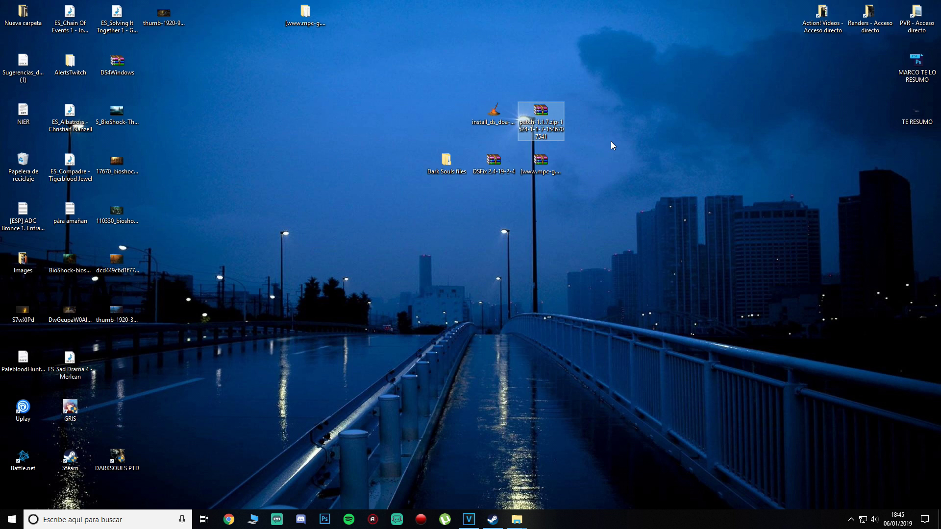
pyautogui.doubleClick(543, 118)
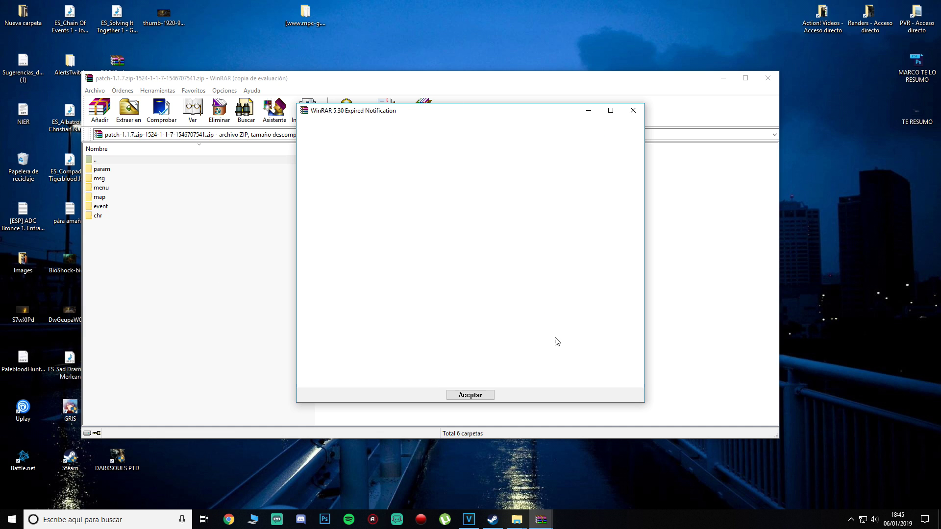
pyautogui.click(466, 393)
pyautogui.click(779, 78)
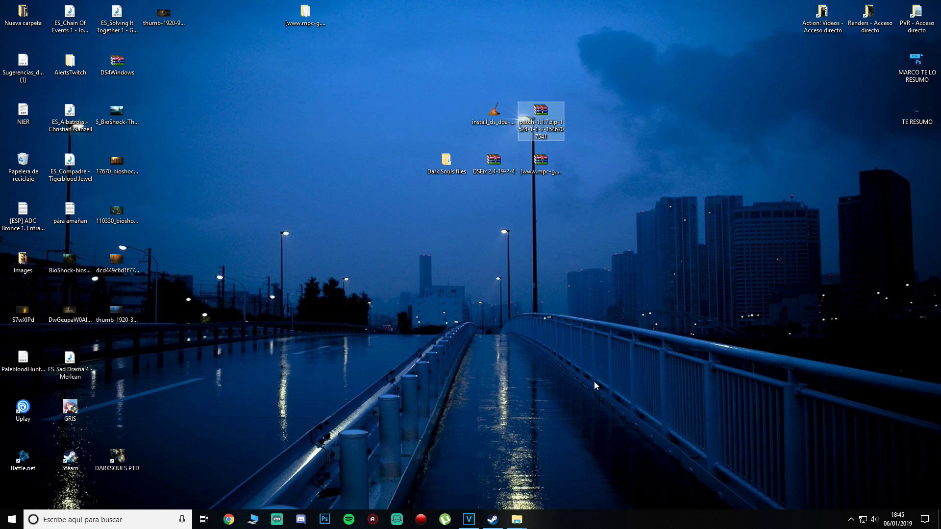
# - Return to the DATA folder and run DARKSOULS as administrator
pyautogui.moveTo(517, 519)
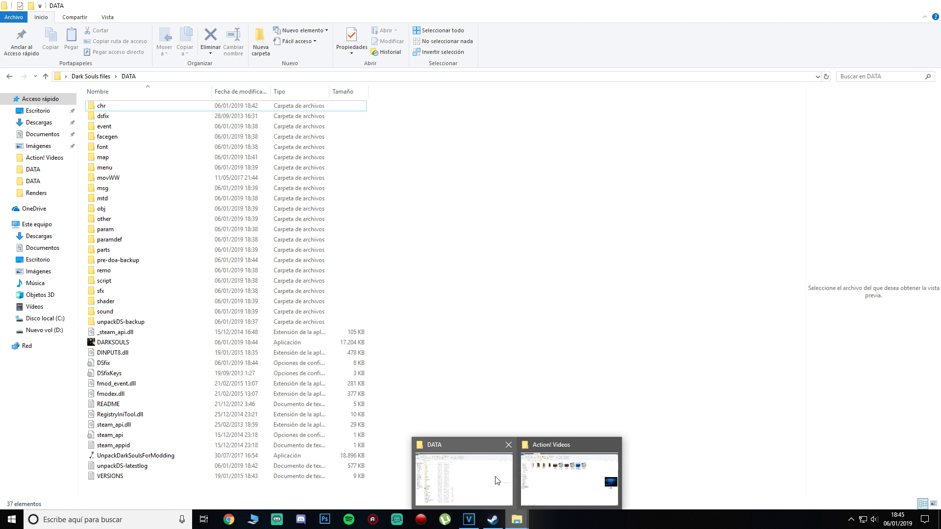
pyautogui.click(496, 481)
pyautogui.click(145, 343)
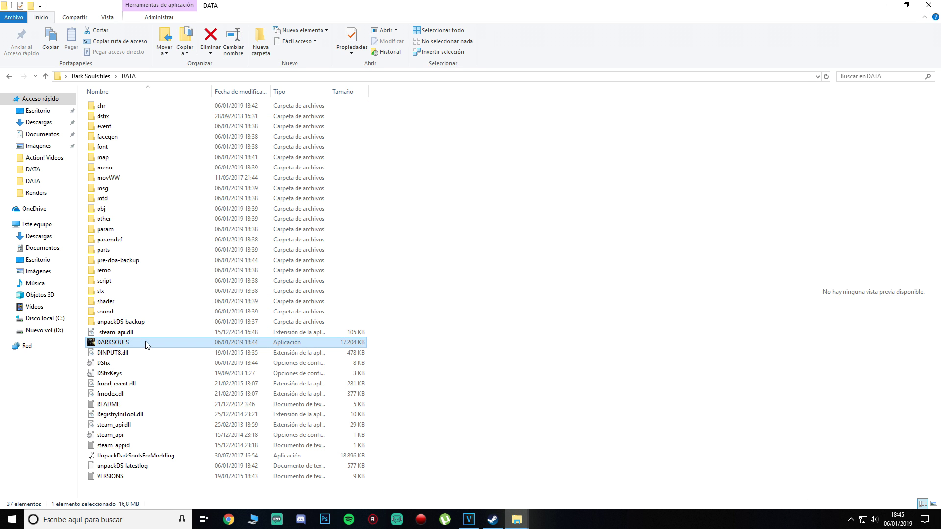
pyautogui.rightClick(122, 344)
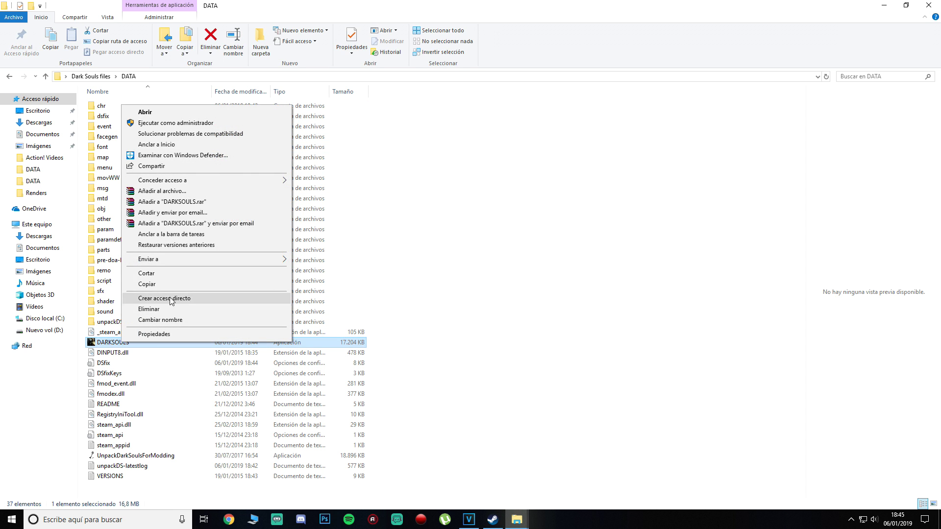
pyautogui.click(224, 120)
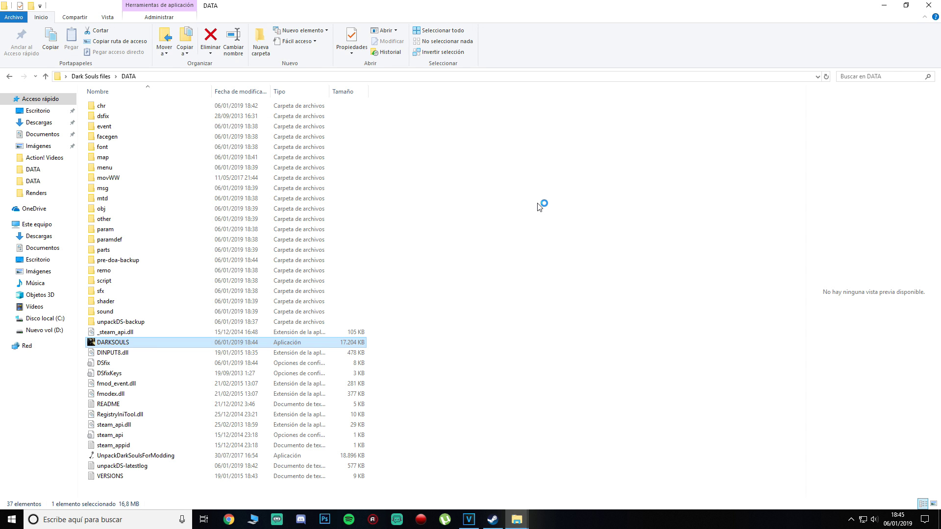